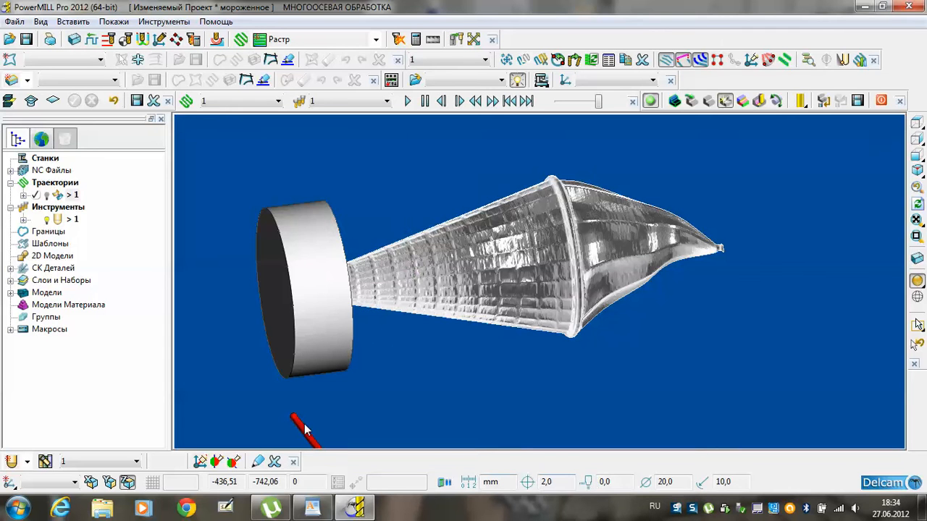
Step: Write NC file 1 with the postprocessor, replacing the existing 1.tap
click(11, 171)
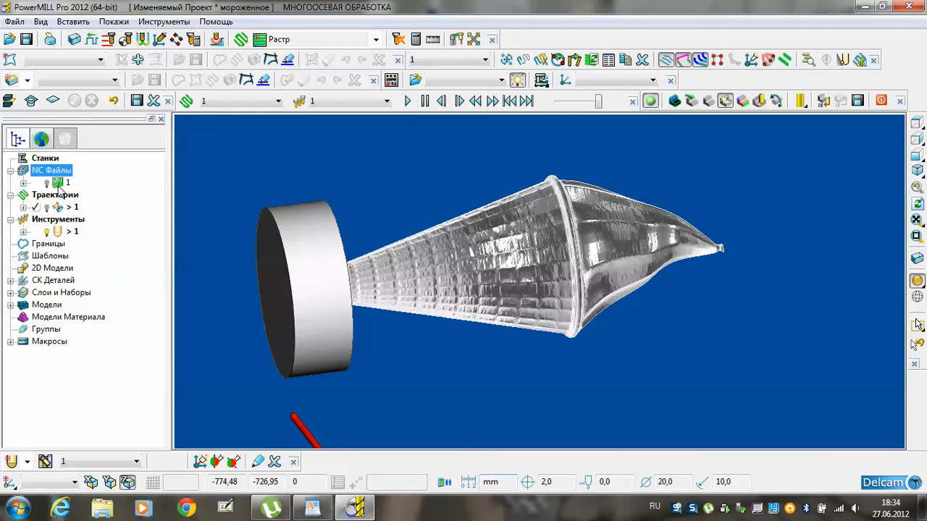
right_click(60, 185)
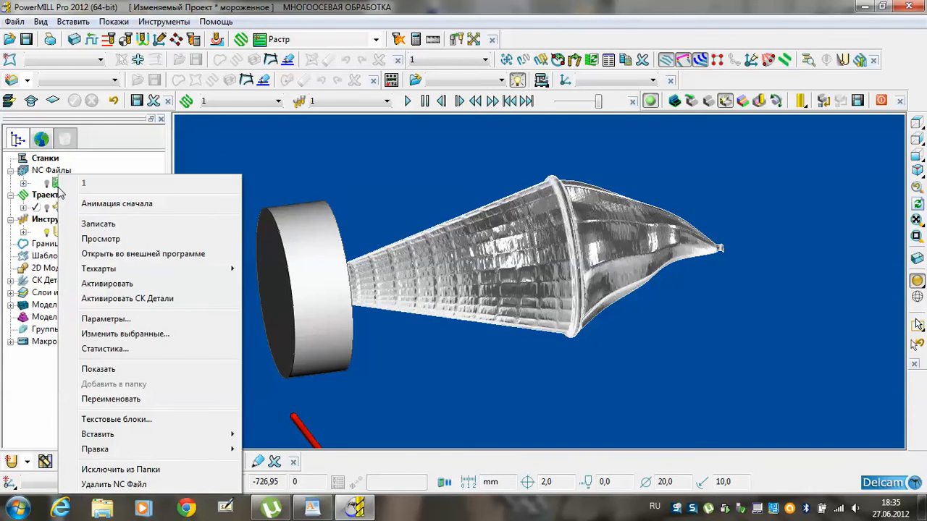
click(116, 225)
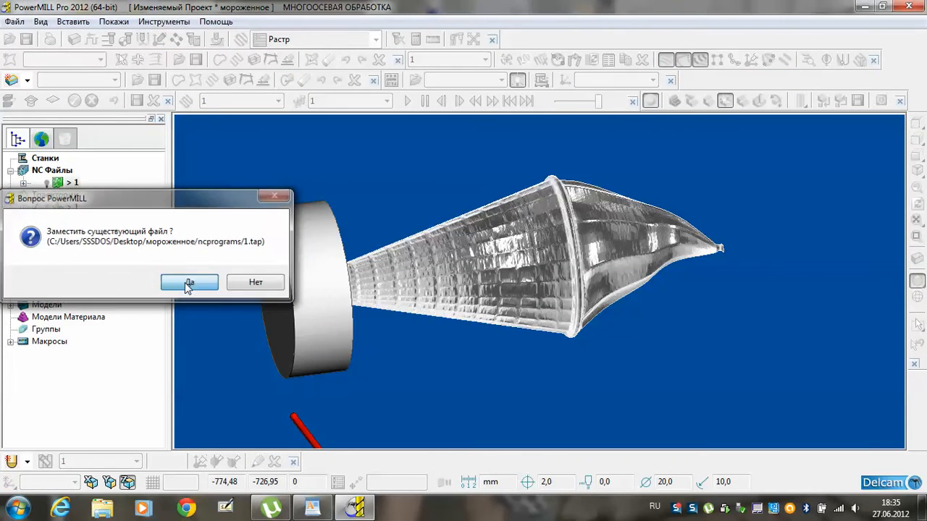
click(185, 283)
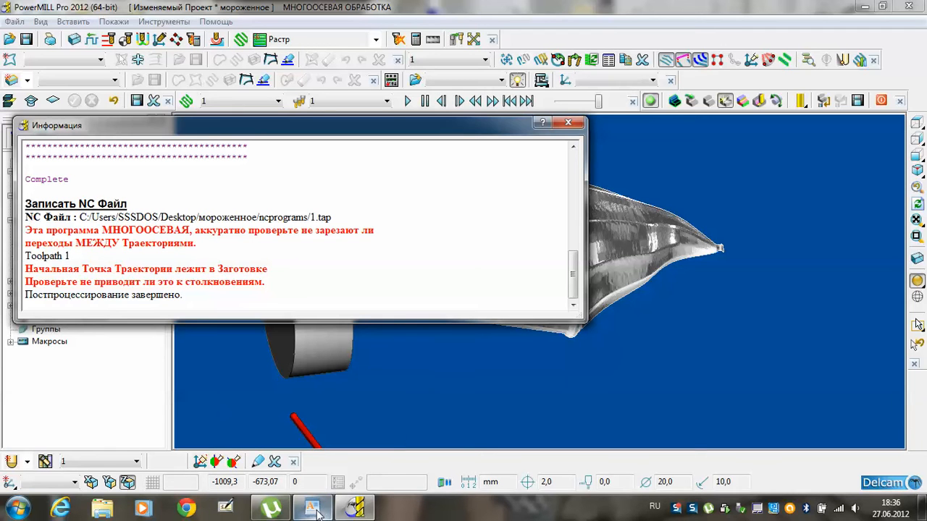
Step: In PowerSHAPE, clear the selection on the ice-cream cone model and inspect its shape
mouse_move(317, 509)
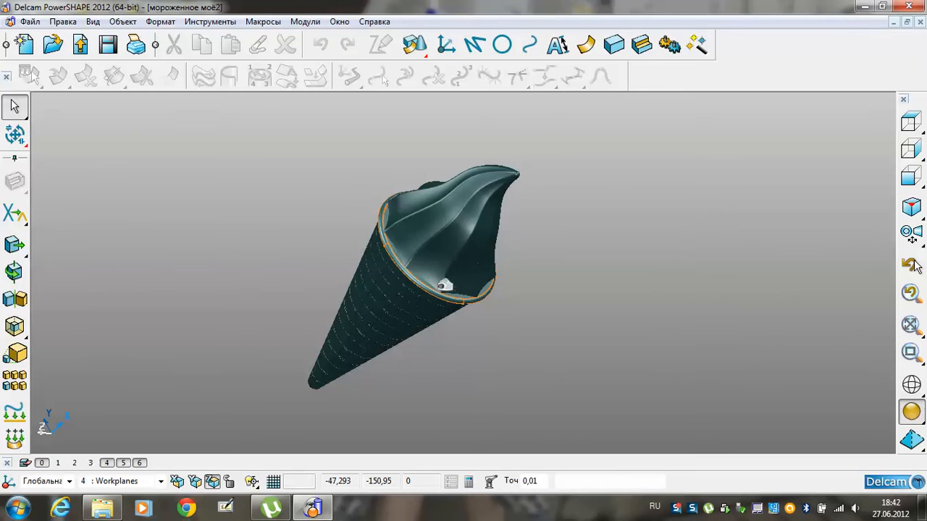
click(652, 245)
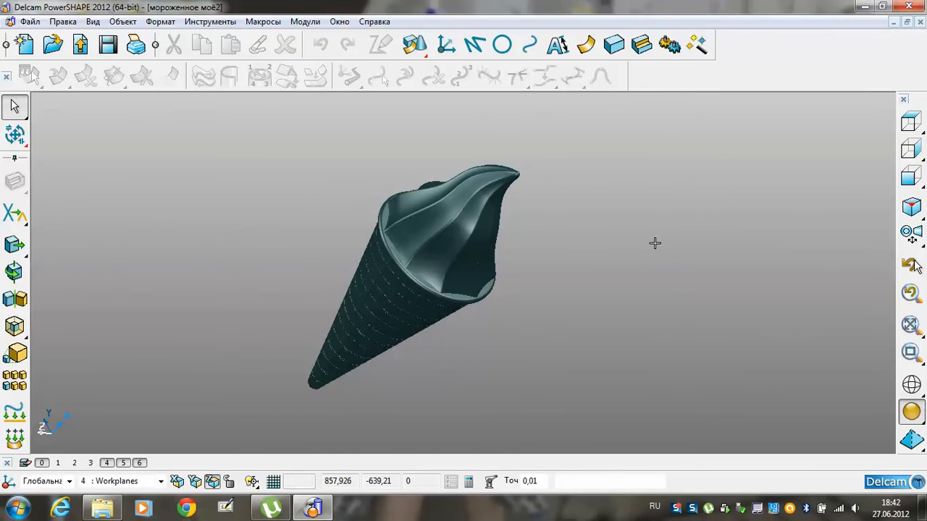
middle_drag(548, 218, 493, 184)
middle_drag(545, 167, 426, 251)
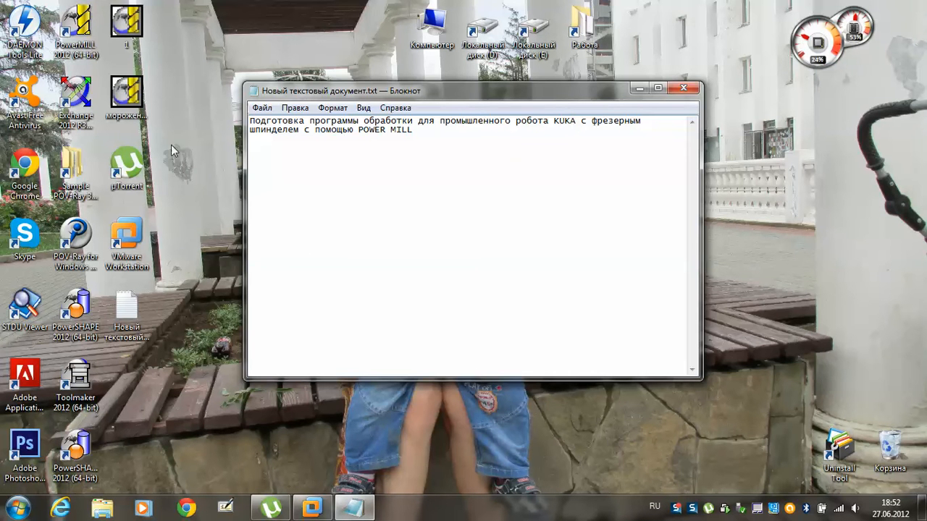
Step: Copy the file 1.tap from the ncprograms subfolder of the мороженное project folder on the desktop
double_click(138, 105)
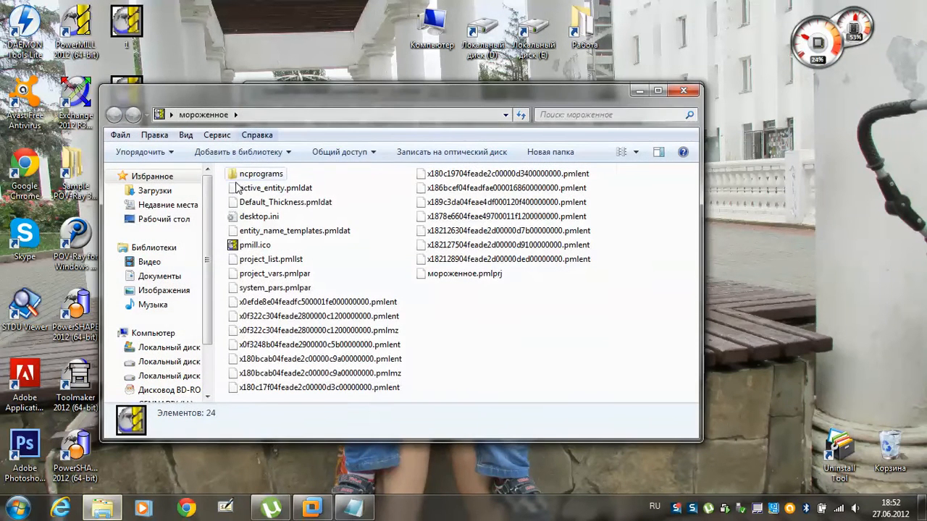
double_click(242, 175)
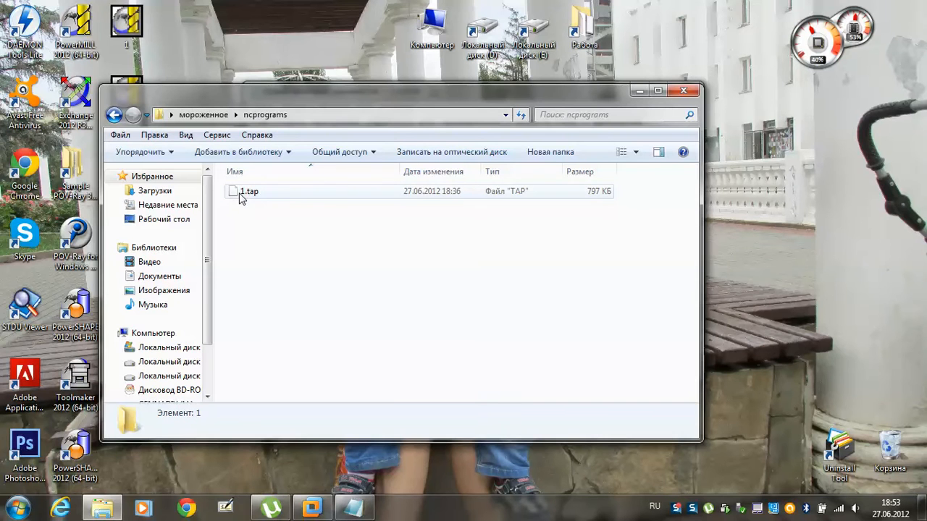
right_click(241, 195)
click(307, 367)
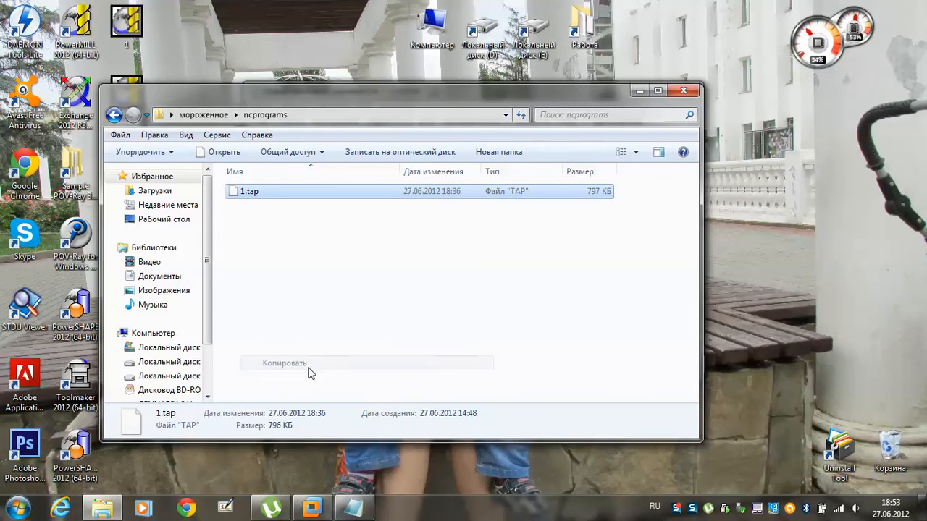
Step: Switch to the Windows XP SimPro virtual machine, paste 1.tap onto its desktop and place it below the .vcm file
click(312, 449)
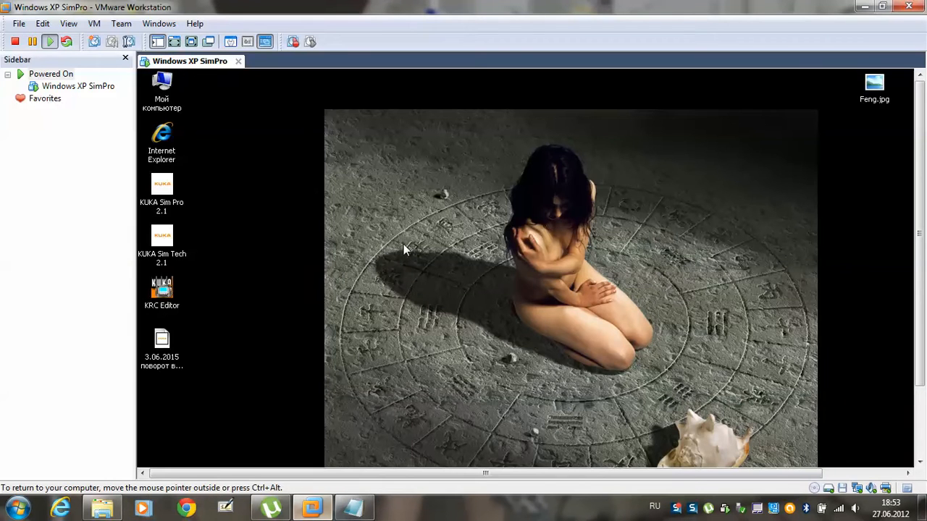
right_click(253, 367)
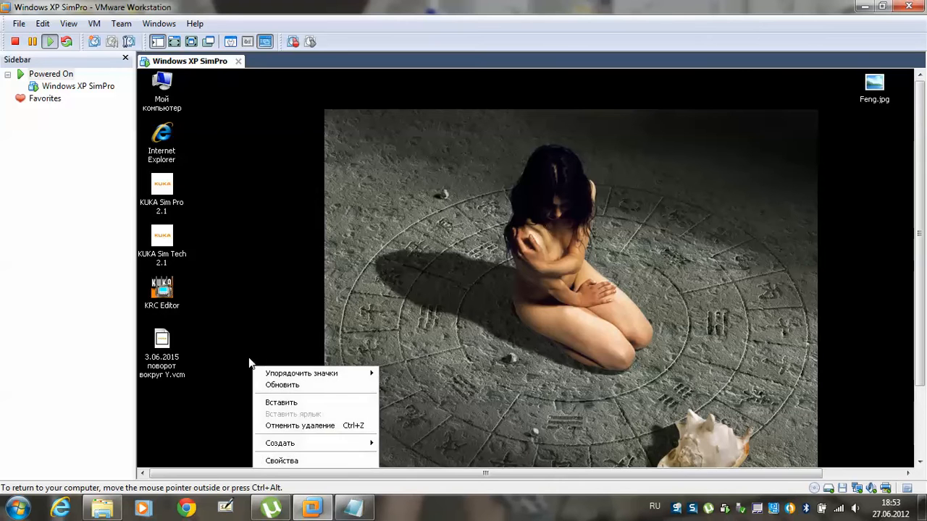
click(296, 407)
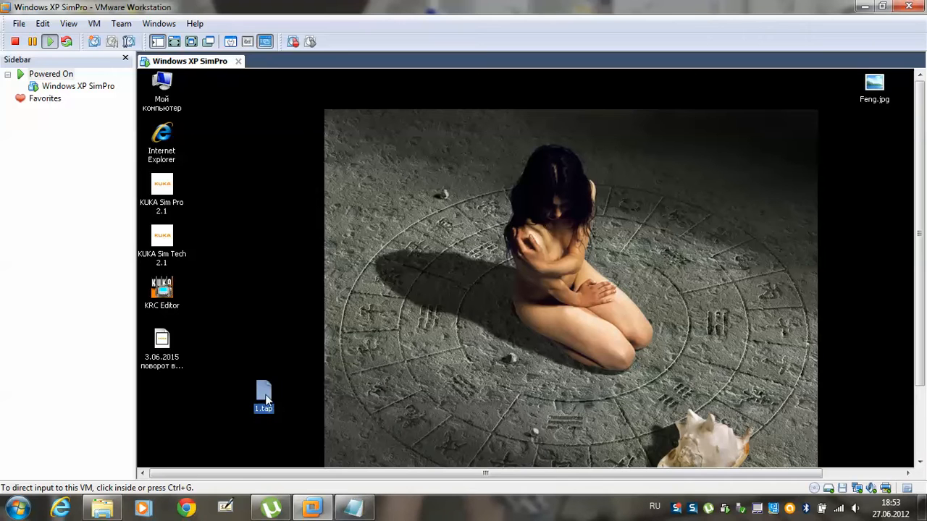
drag(260, 396, 226, 396)
drag(166, 395, 164, 396)
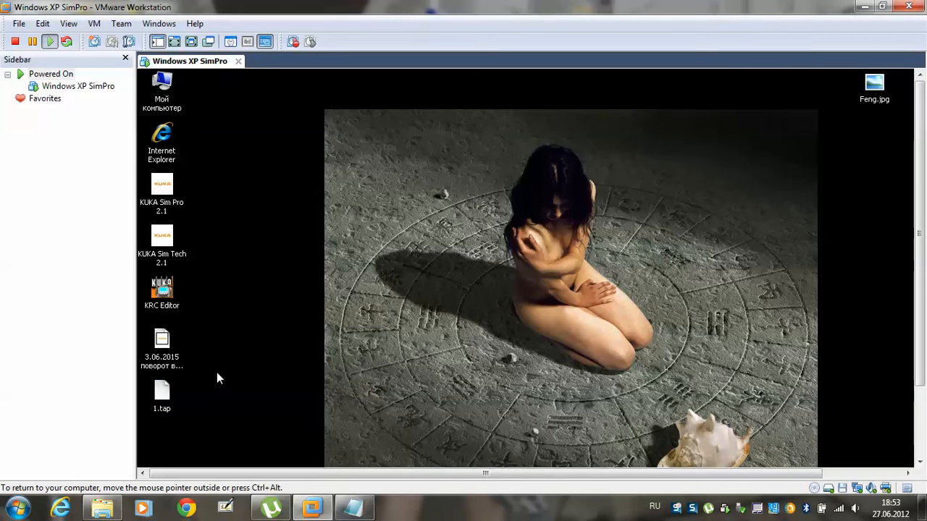
Step: Open 1.tap with Notepad (Блокнот), review the program from its first to its last line, and close it
double_click(161, 398)
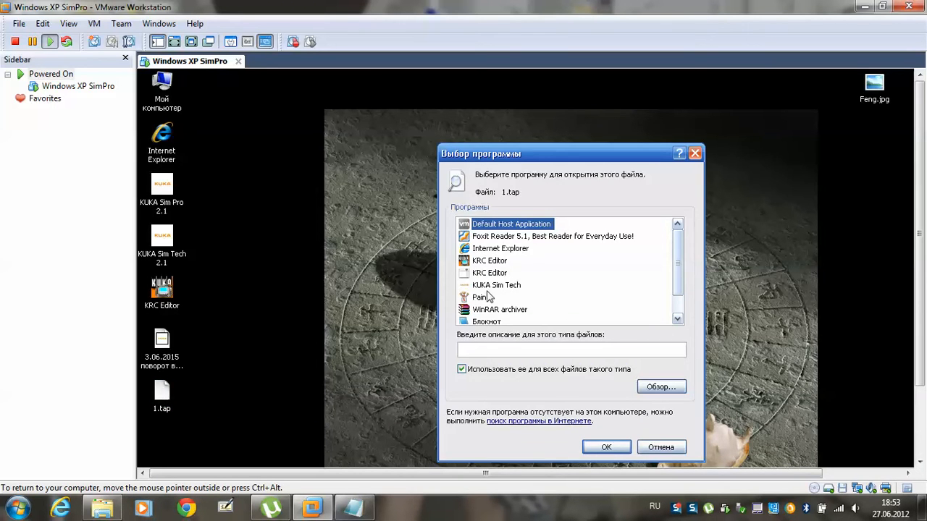
drag(677, 278, 678, 287)
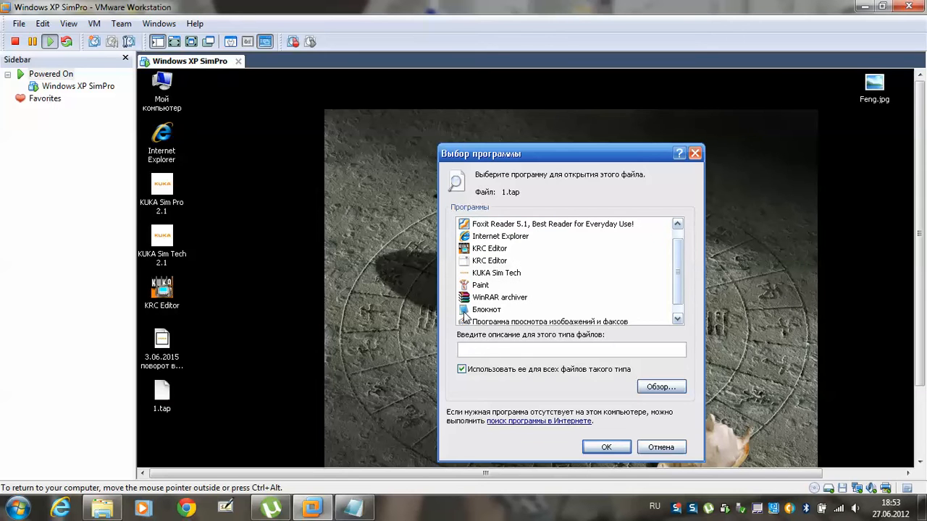
click(483, 309)
click(612, 446)
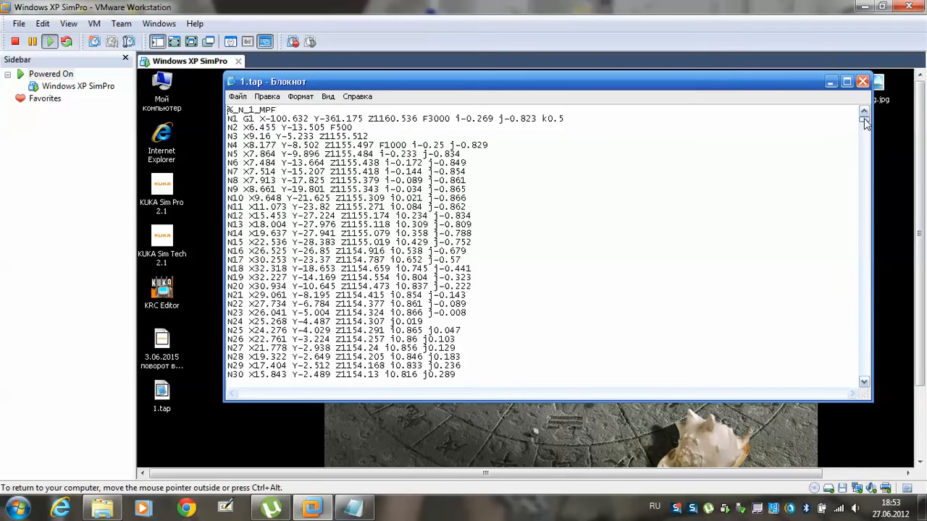
drag(864, 117, 884, 384)
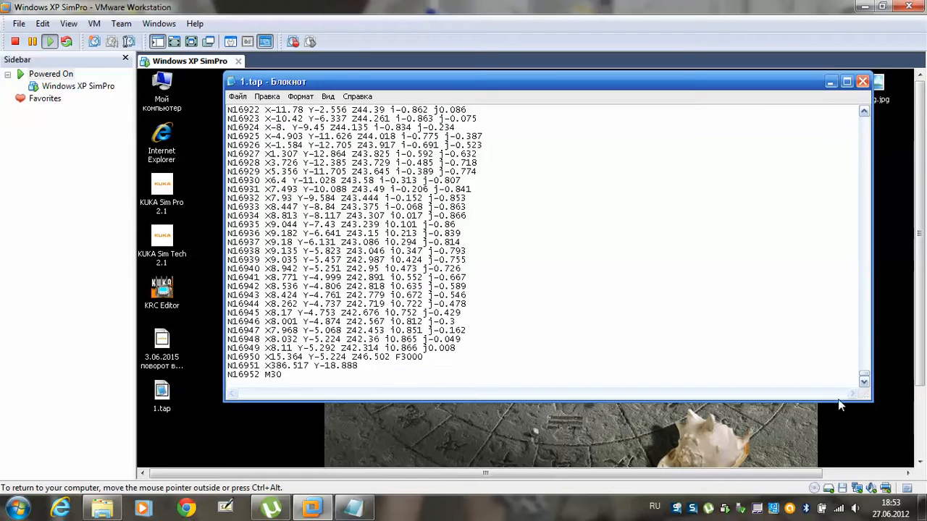
click(863, 82)
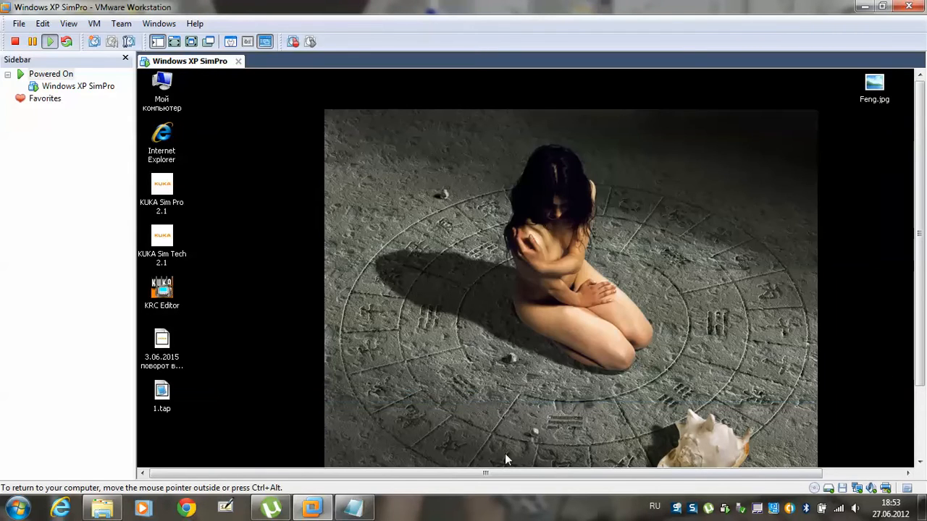
Step: Switch to KUKA Sim Pro and create a new KUKA.CAMRobPC job with the default project and job settings
drag(921, 310, 925, 380)
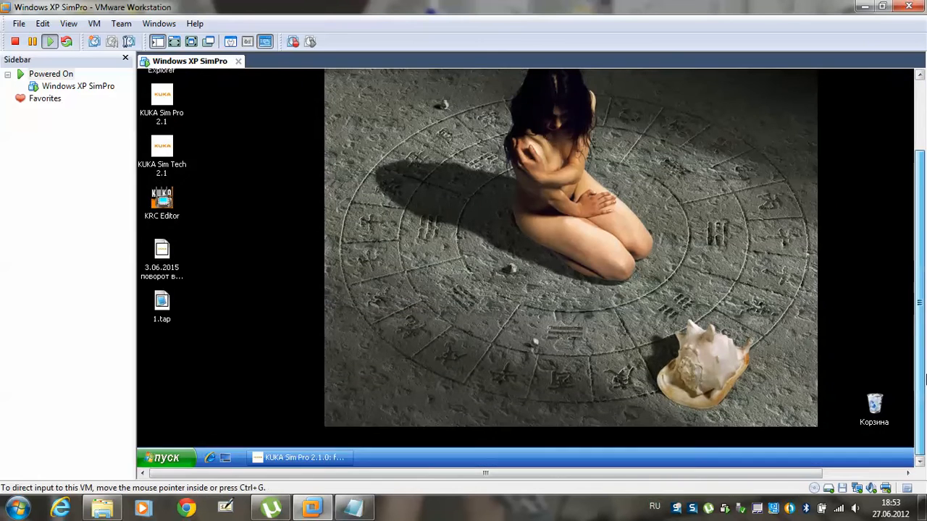
click(299, 458)
drag(916, 218, 917, 149)
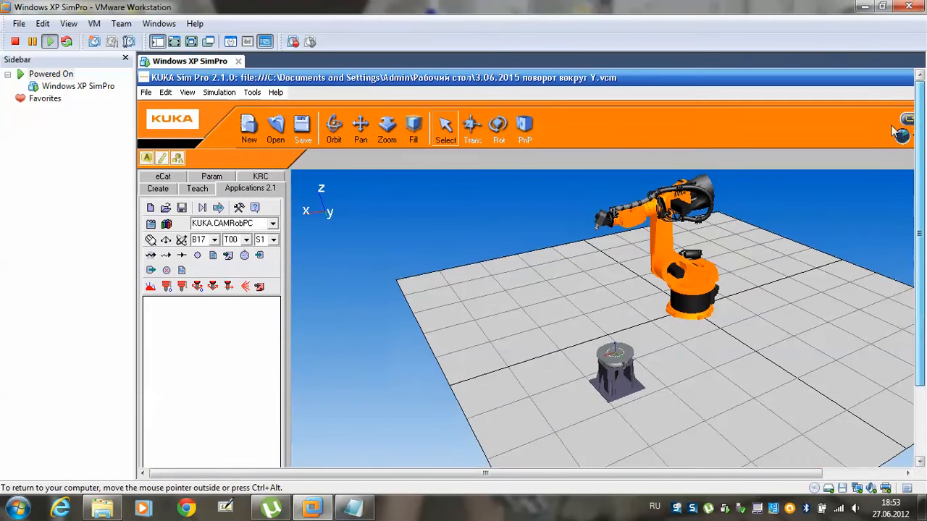
click(151, 209)
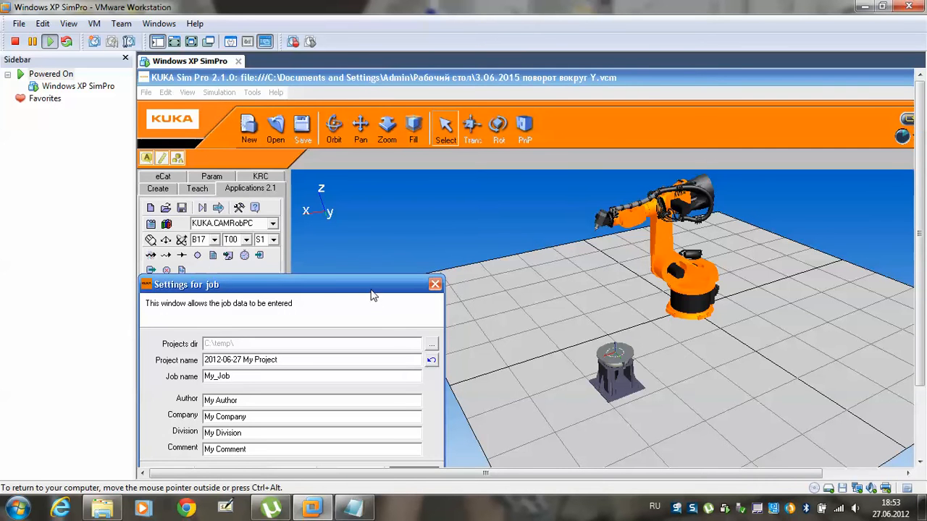
drag(921, 233, 922, 293)
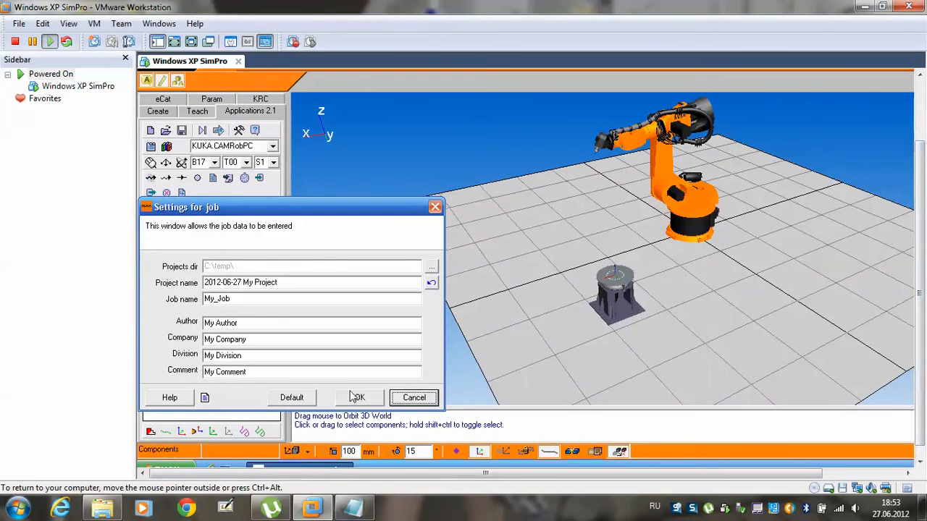
click(357, 398)
Step: Load the CNC file 1.tap after the job's PTP HOME point and apply the default milling process settings
click(219, 333)
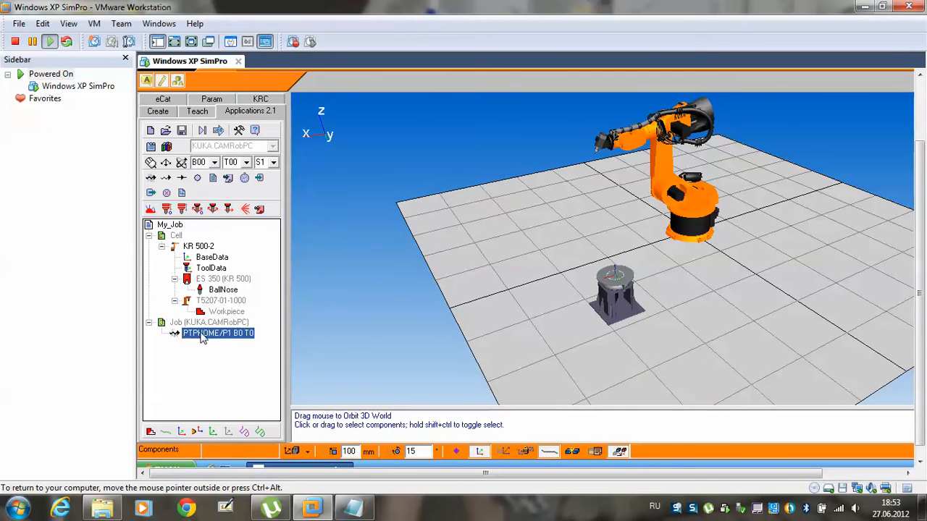
click(150, 210)
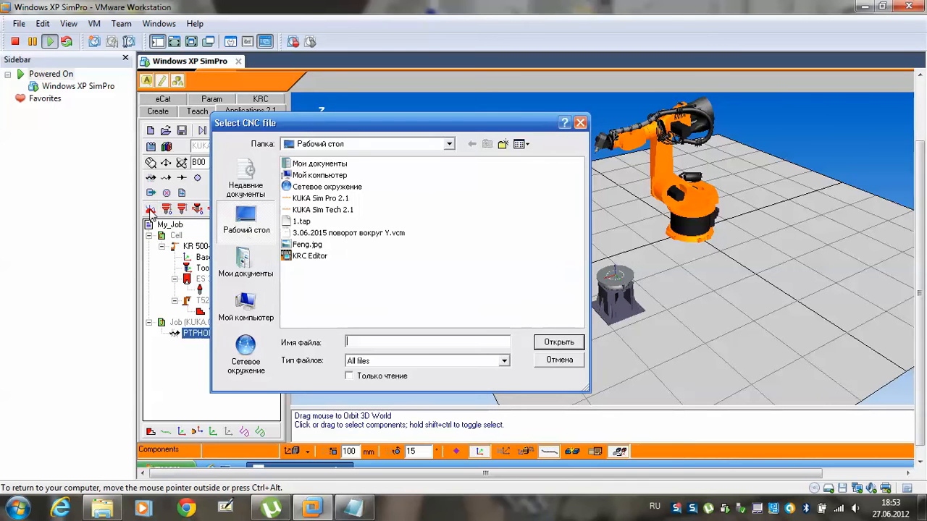
click(301, 222)
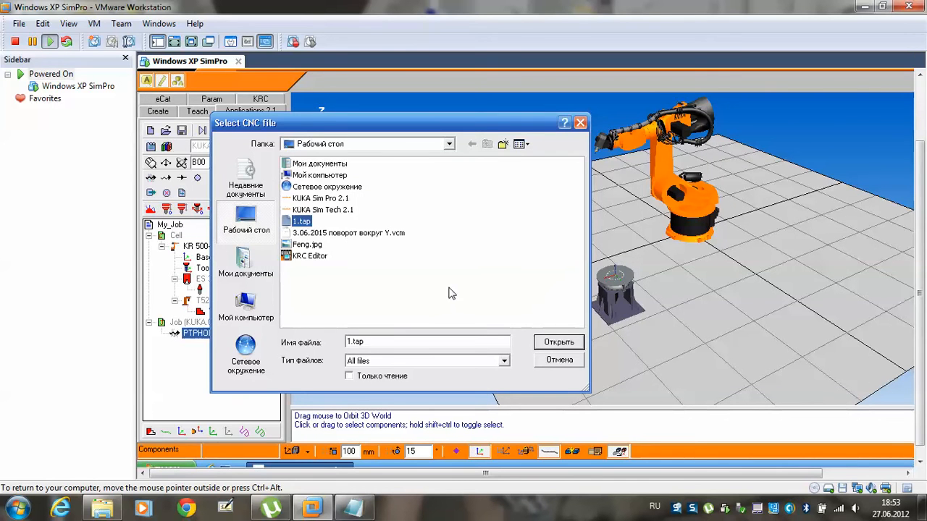
click(575, 342)
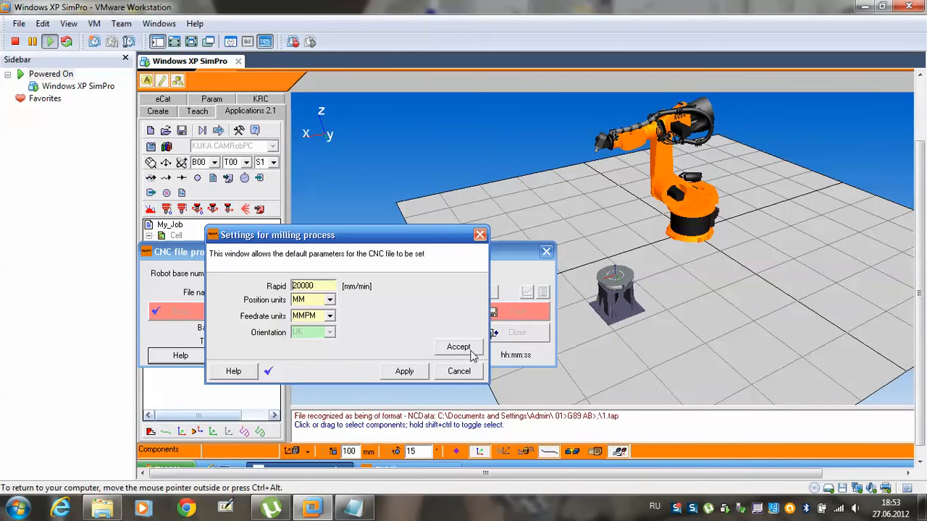
click(460, 348)
click(404, 372)
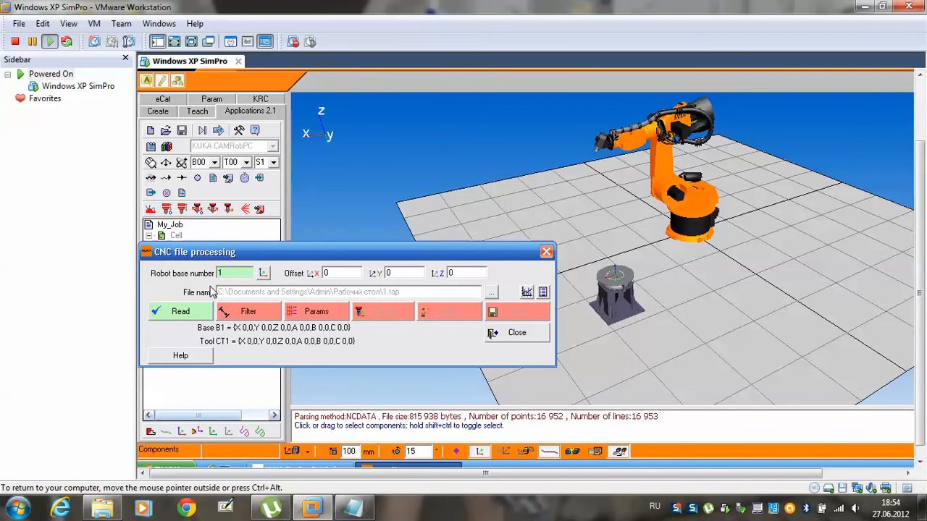
Step: Set the robot base number to 17 and filter the positions with the Fine presets for both robot controller and reachability analysis
key(Return)
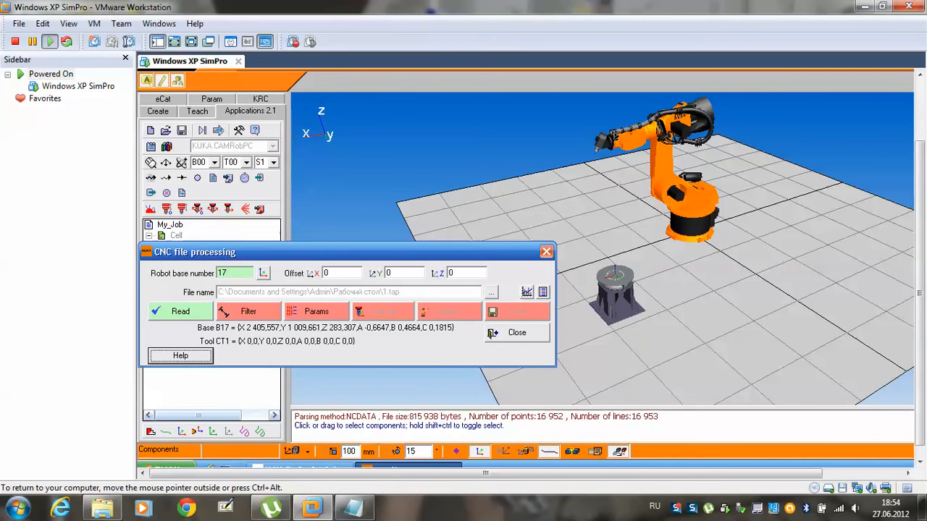
click(255, 313)
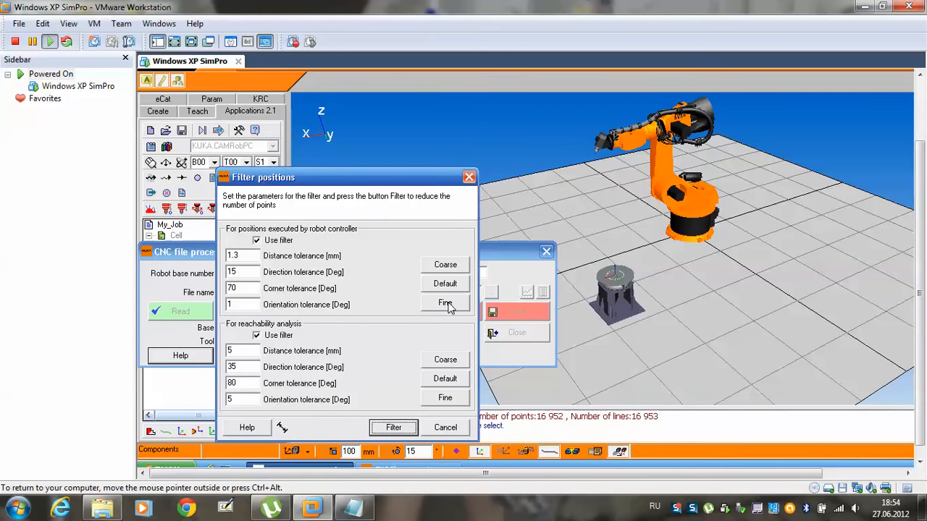
click(445, 304)
click(445, 397)
click(393, 427)
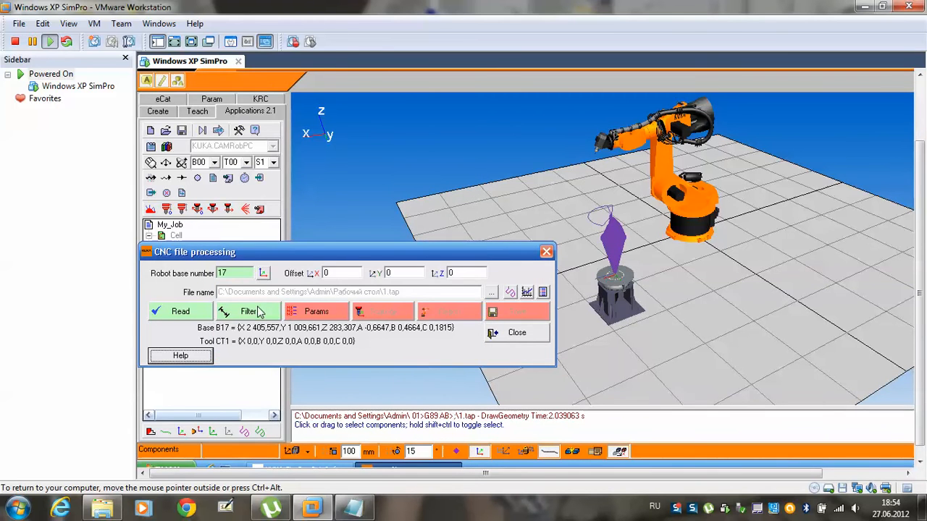
Step: From the process parameters, link CNC Tool 5 to the robot tool TOOL_DATA[5] in the CNC tools table
click(315, 314)
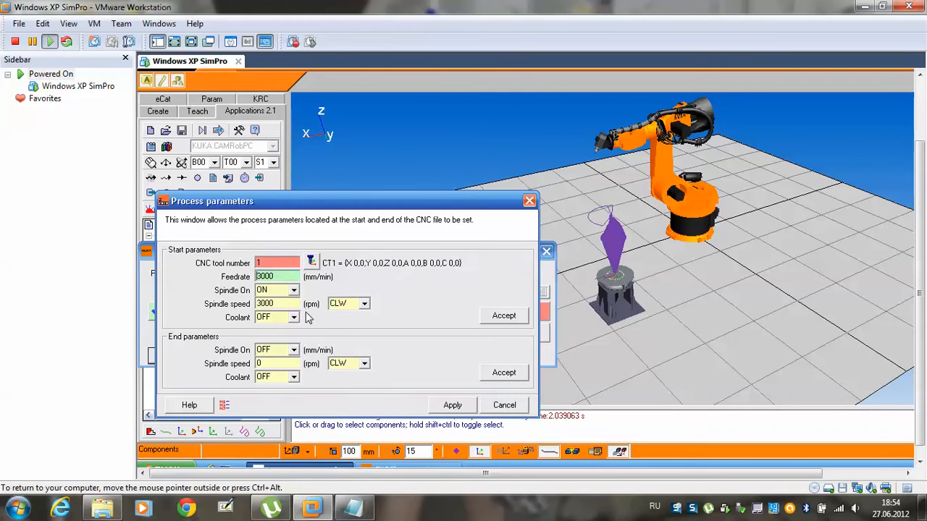
click(310, 263)
click(235, 329)
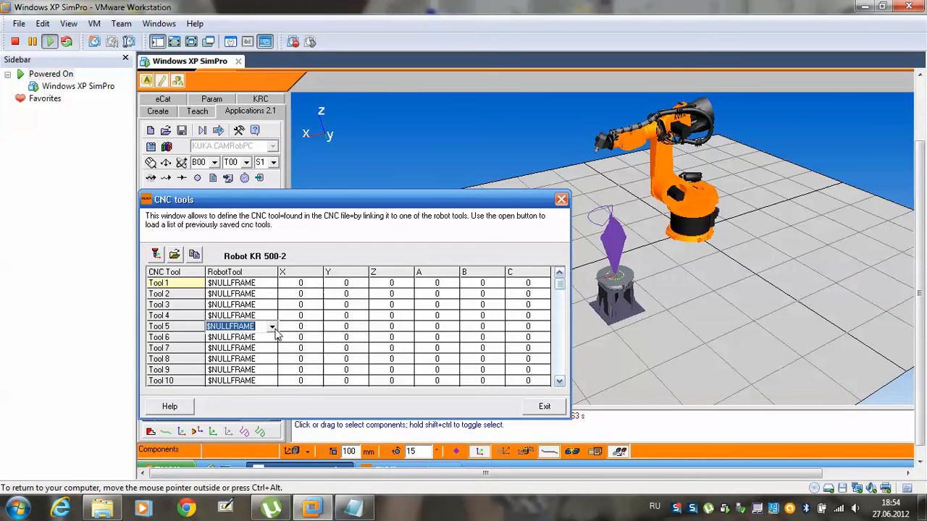
click(272, 327)
click(233, 383)
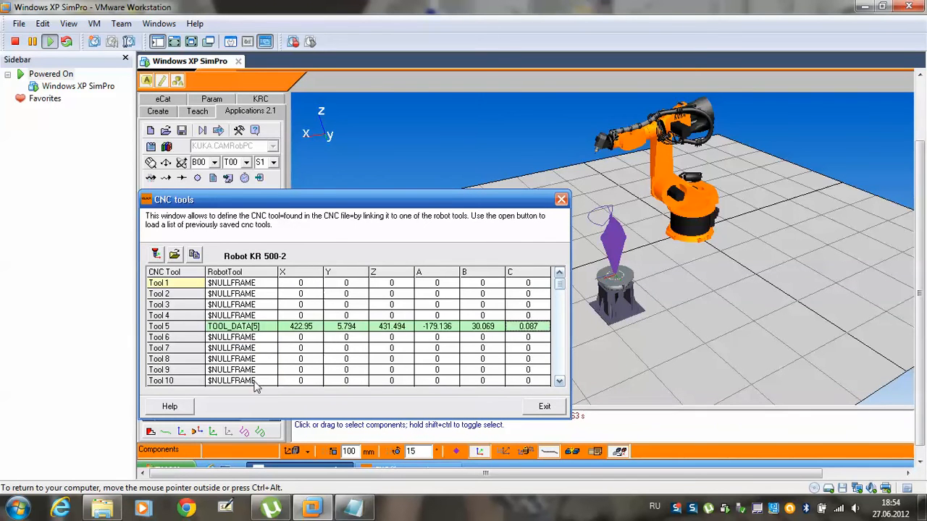
click(543, 407)
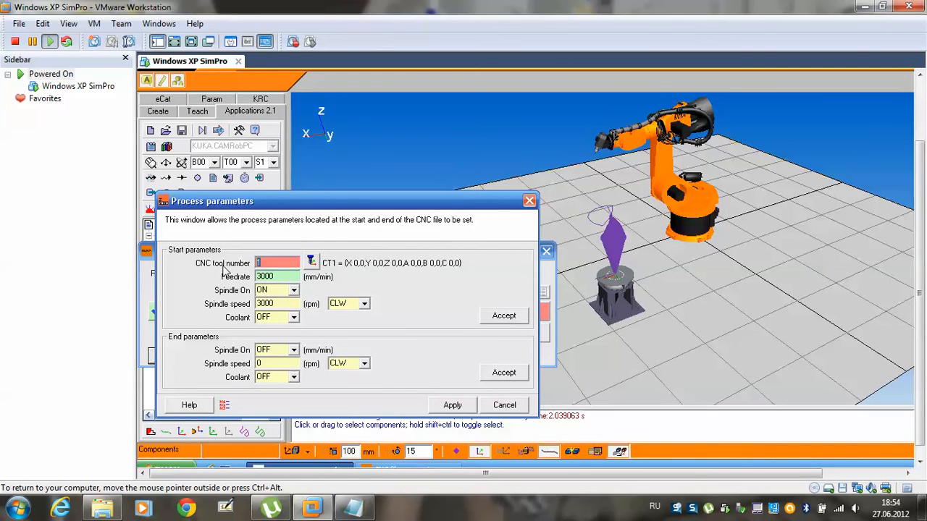
Step: Set the CNC tool number to 5 and apply the process parameters for the start and end of the CNC file
text(5)
click(501, 317)
click(504, 372)
click(452, 405)
Step: Apply the turn table strategy that generates turn table values and uses the IJK vector as tool axis X
click(366, 310)
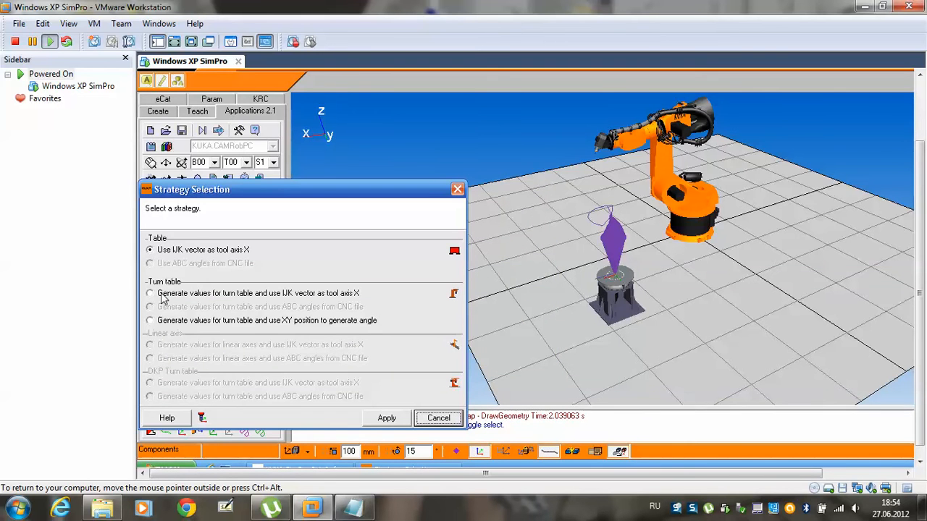
click(150, 294)
click(386, 419)
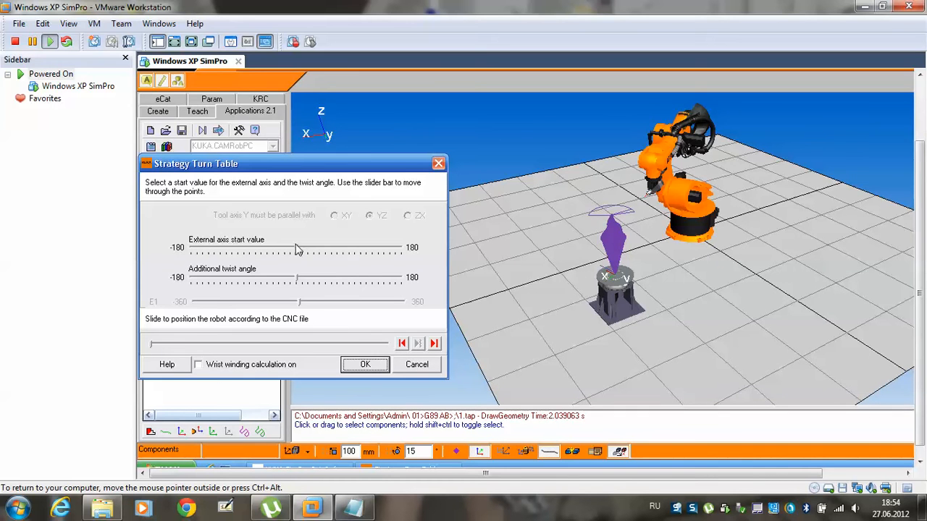
Step: Set the external axis start value to about -75 and the additional twist angle to about 45
drag(297, 251, 250, 262)
click(295, 283)
drag(295, 282, 323, 293)
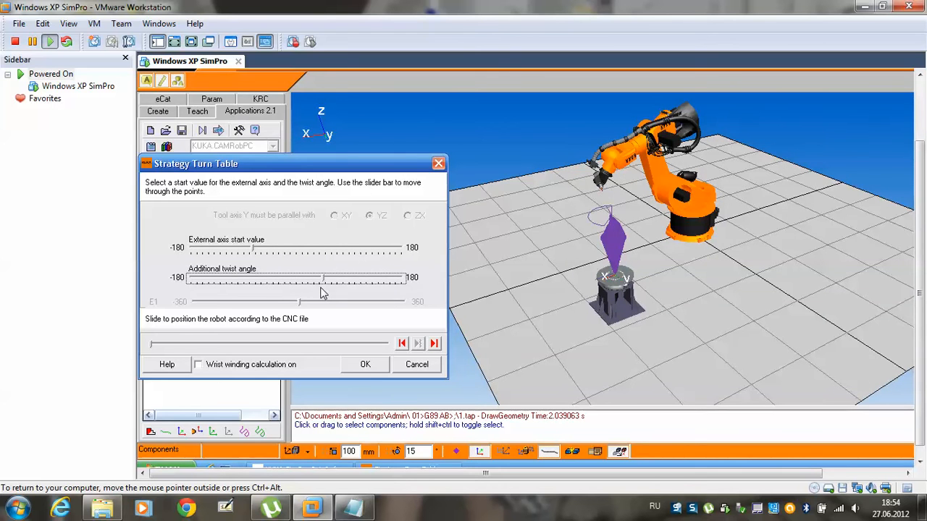
Step: Inspect the robot's posture over the turn table along the CNC points, then accept the turn table strategy
click(302, 348)
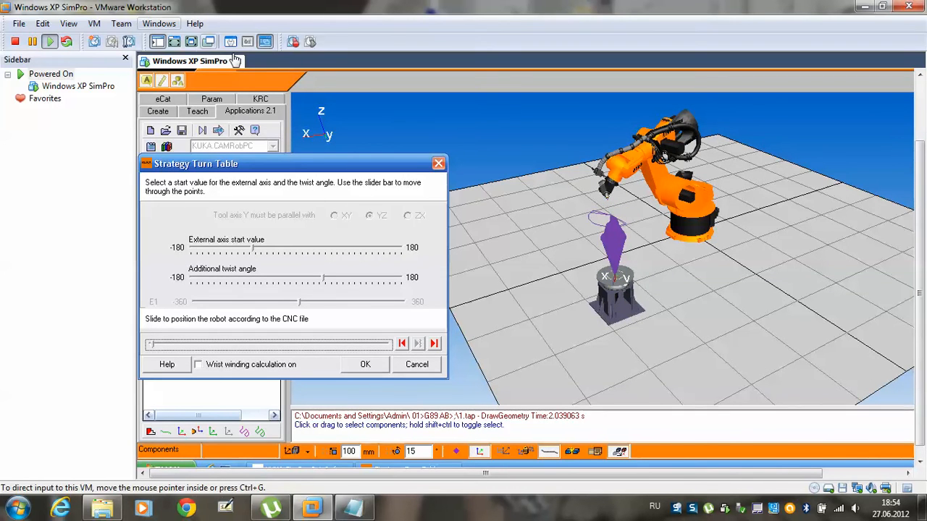
drag(919, 272, 918, 242)
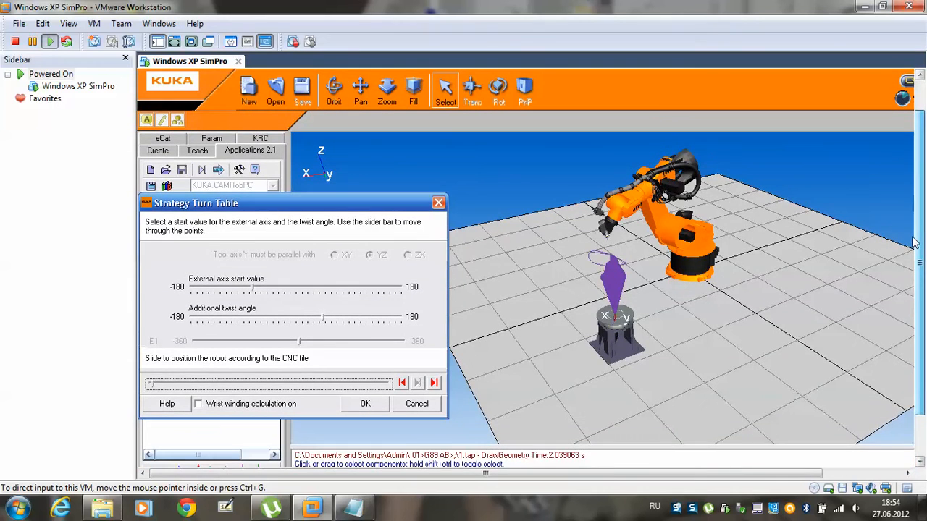
right_drag(708, 306, 665, 285)
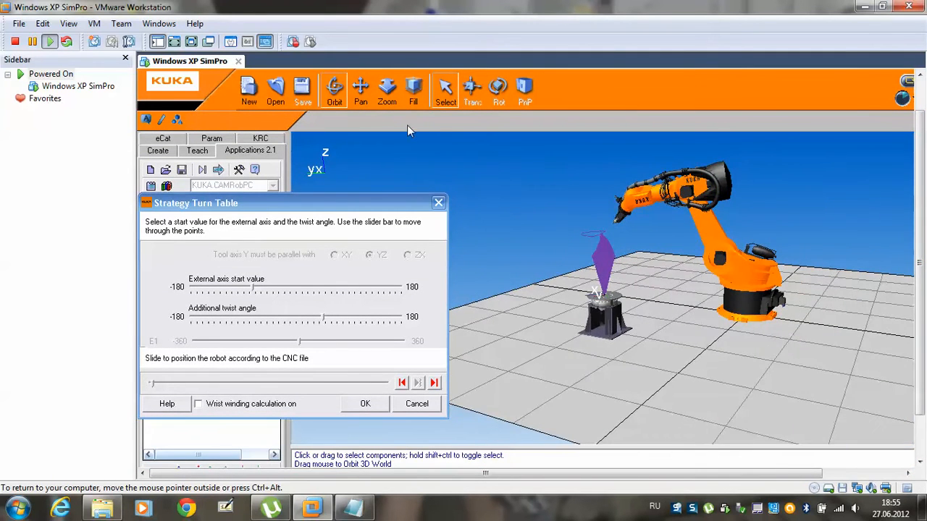
click(386, 88)
mouse_move(595, 239)
mouse_down()
mouse_move(601, 221)
mouse_move(605, 233)
mouse_up()
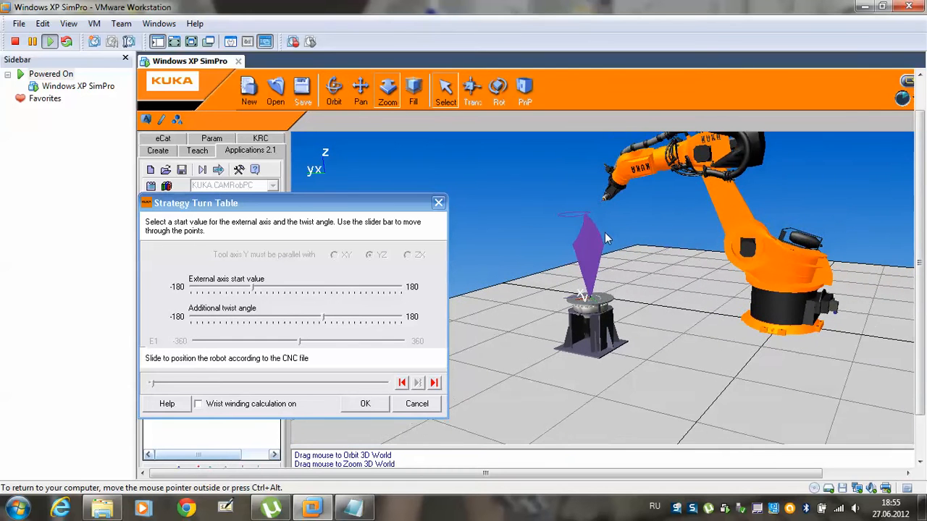
click(367, 91)
drag(612, 262, 595, 319)
click(387, 88)
drag(689, 327, 678, 305)
click(353, 386)
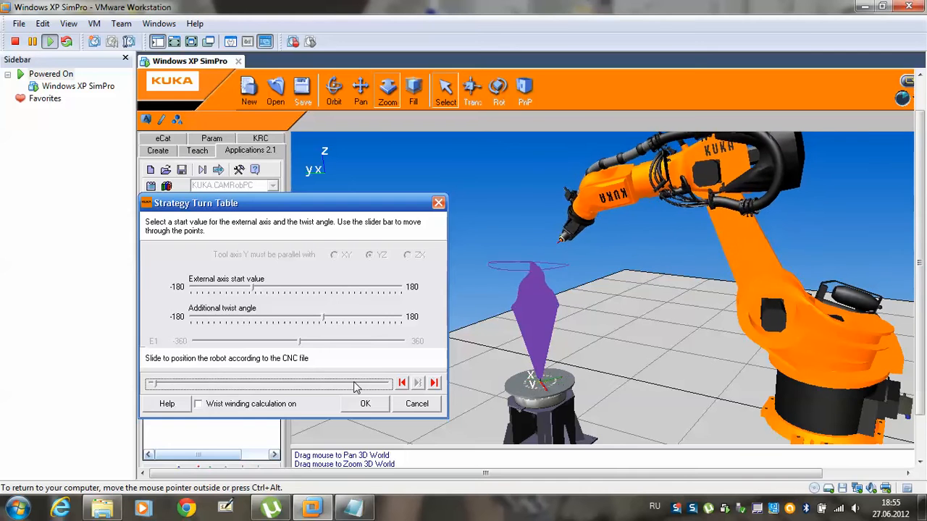
click(365, 404)
Step: Run the reachability analysis with a 1 percent refresh rate, stopping at unreachable positions, singularities and collisions
click(464, 359)
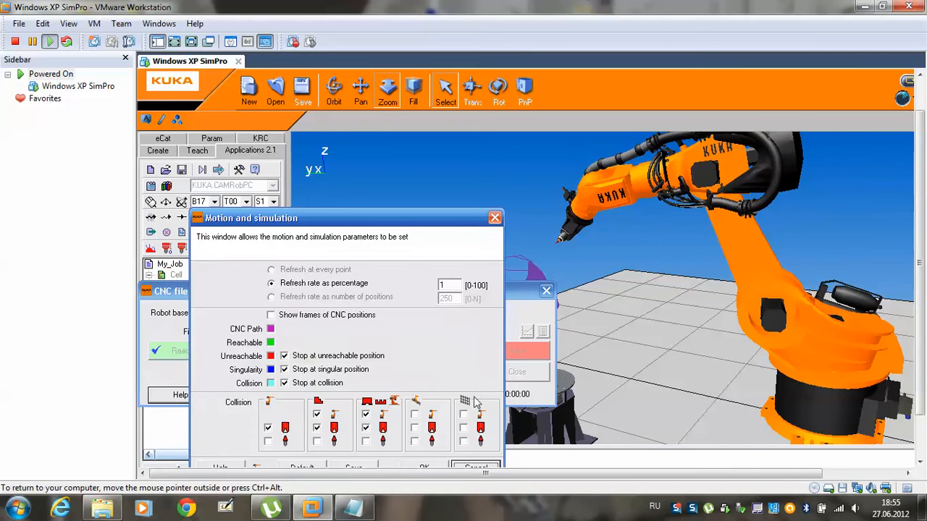
drag(409, 219, 317, 129)
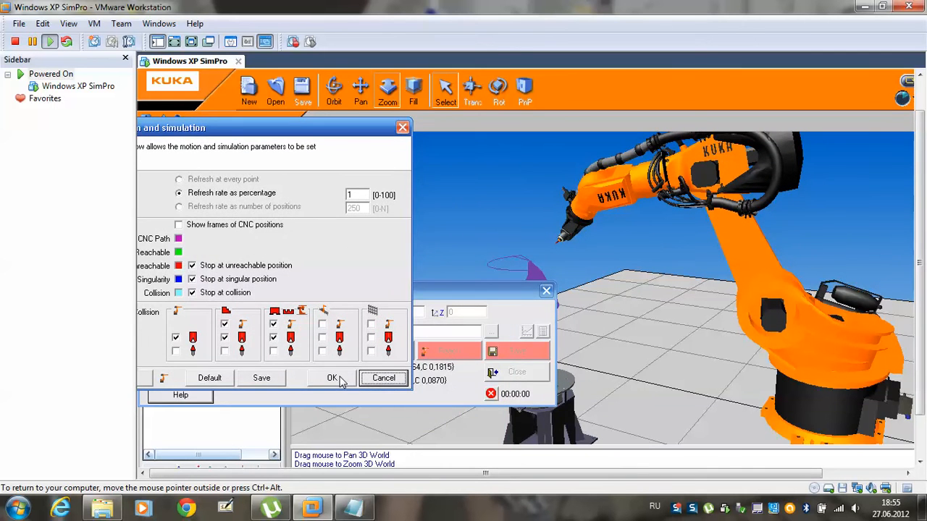
click(333, 378)
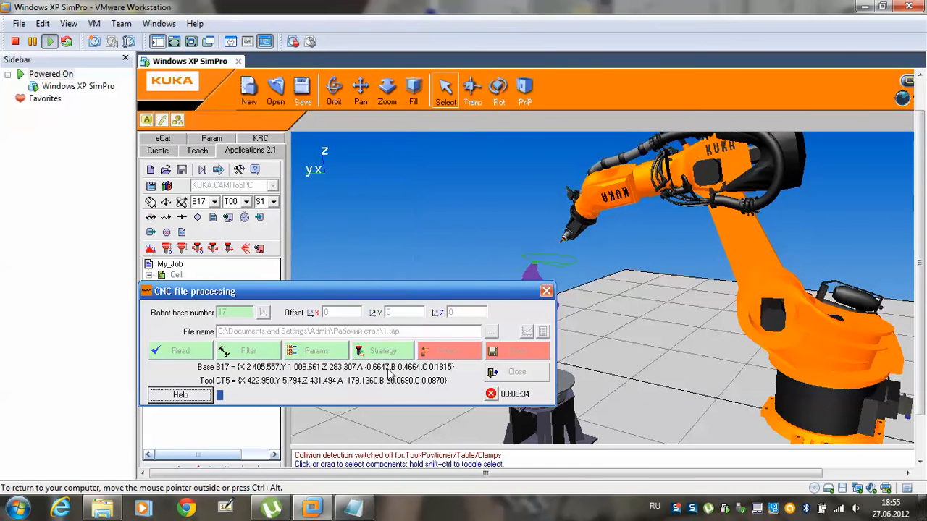
drag(446, 293, 470, 111)
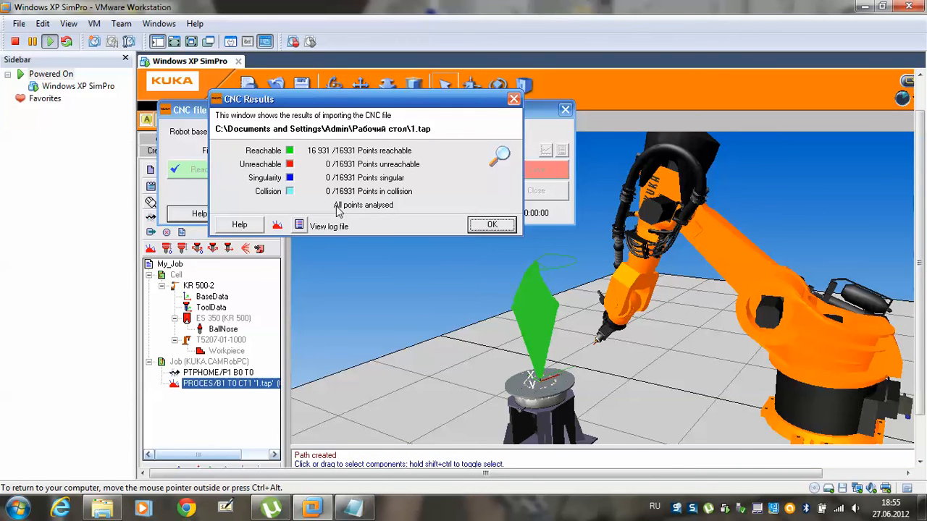
Step: Accept the CNC analysis results and save the processed 1.tap file into the job
click(490, 226)
click(534, 170)
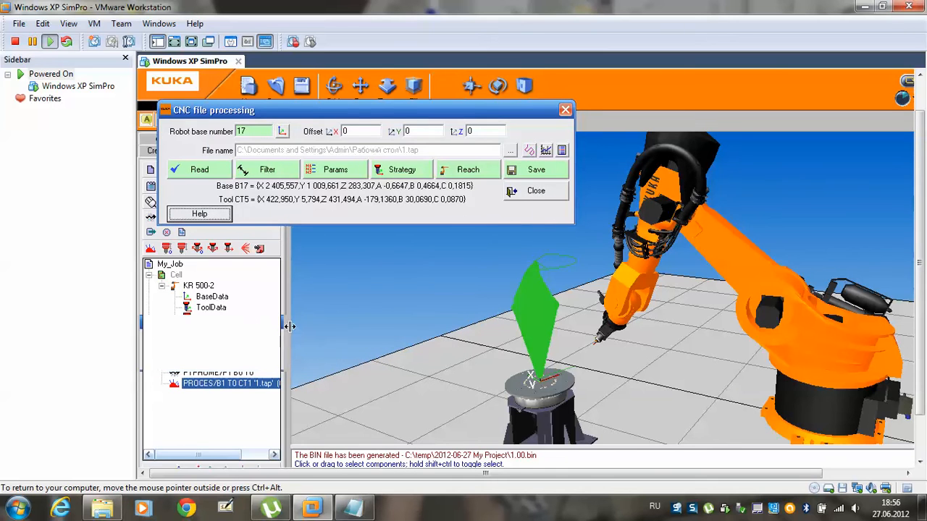
click(525, 193)
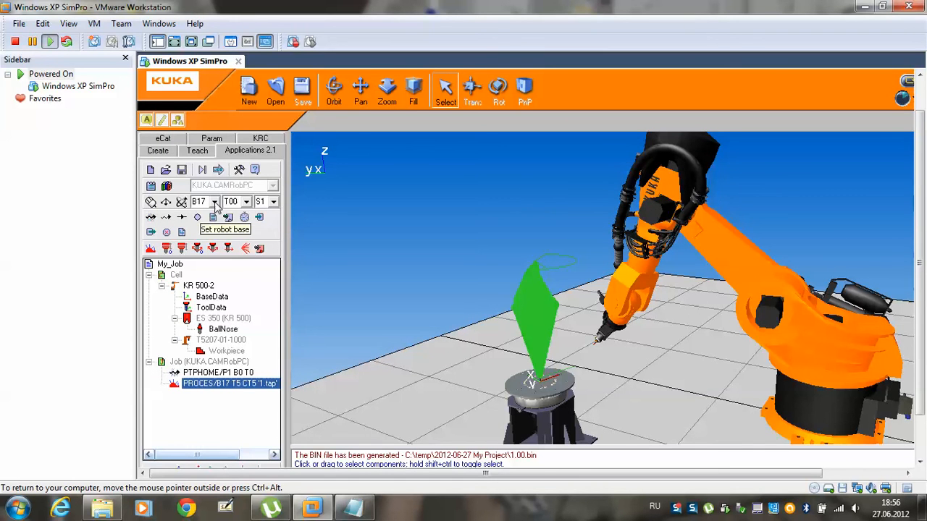
Step: Move the robot to the start position of the 1.tap process
right_click(228, 384)
click(250, 269)
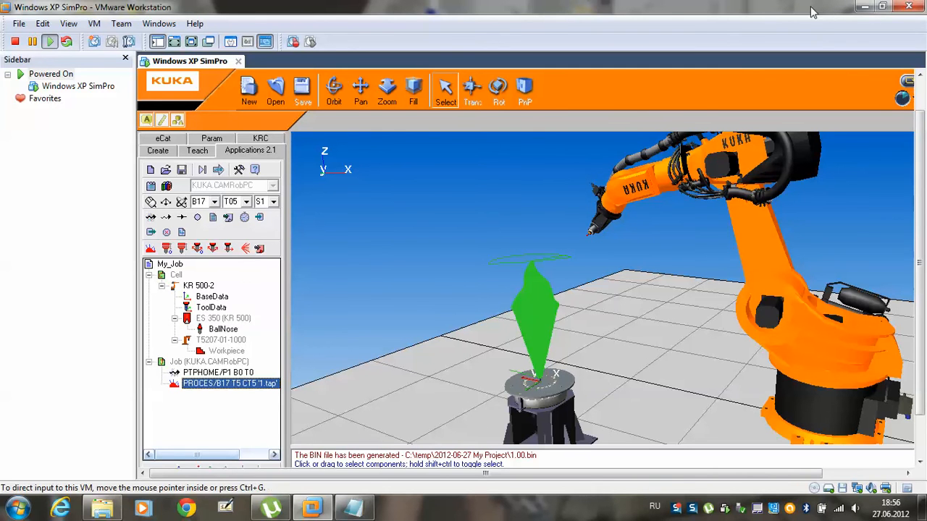
drag(813, 8, 803, 123)
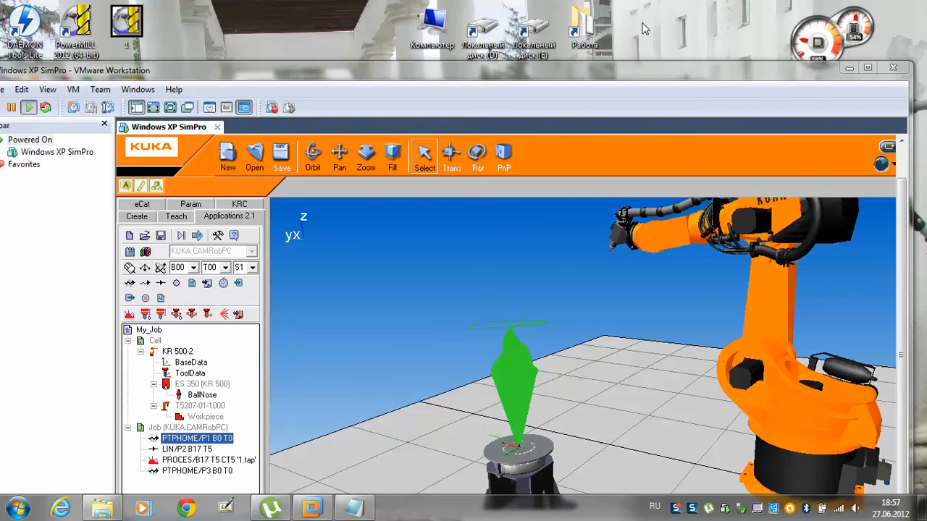
click(867, 67)
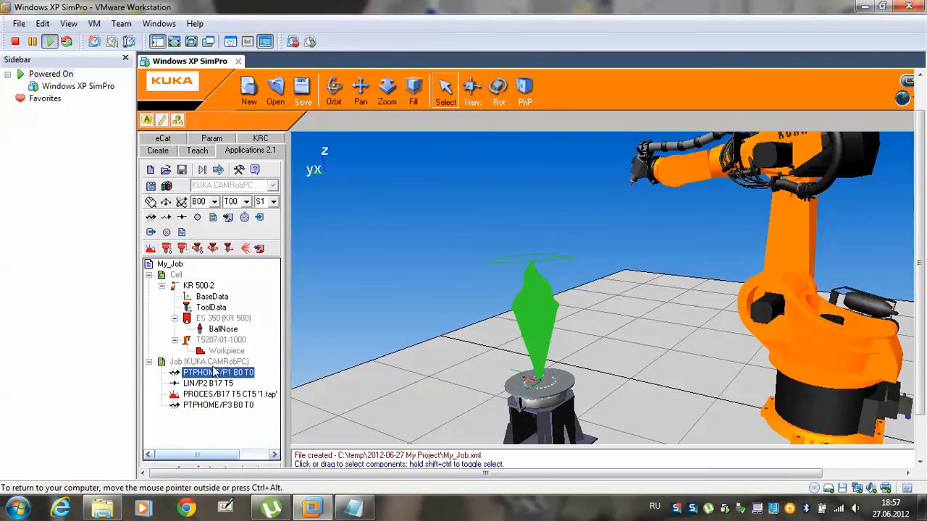
Step: Run the simulation of the whole job at 100 % simulation speed
click(203, 171)
drag(427, 291, 429, 124)
click(372, 157)
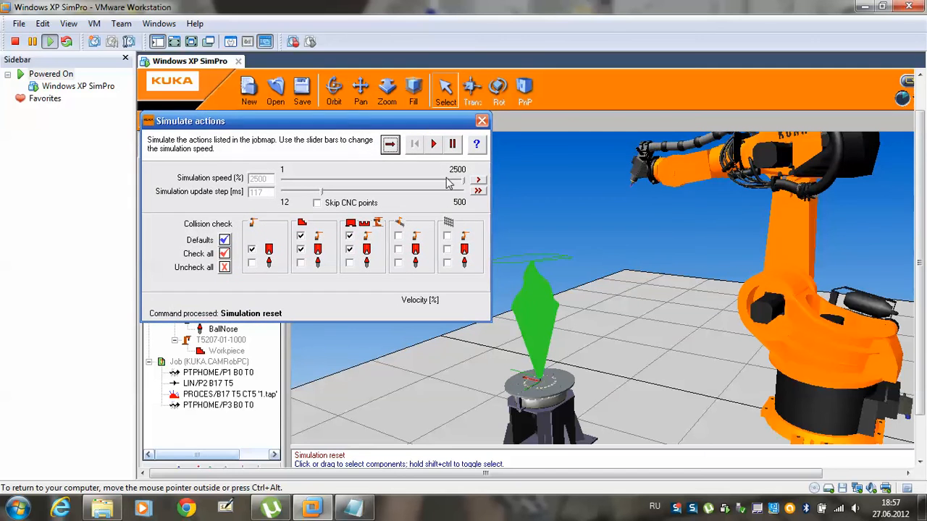
click(478, 180)
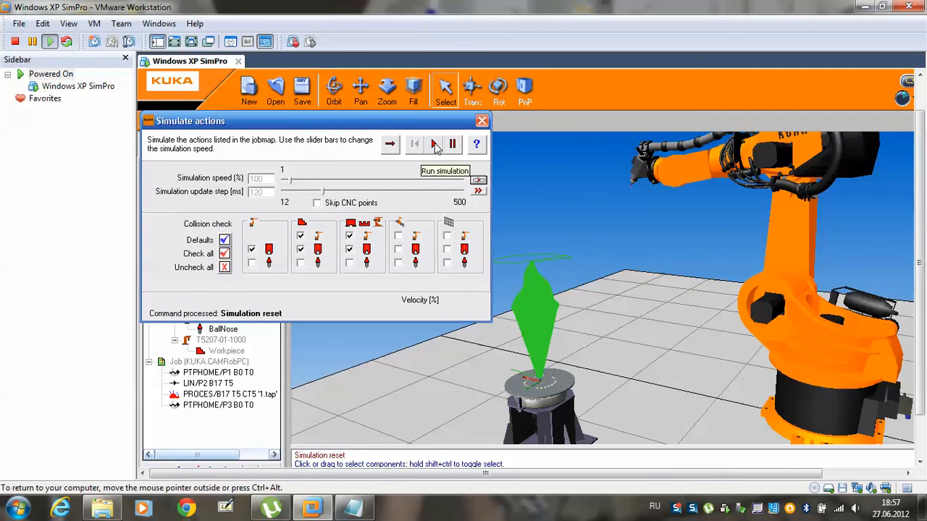
drag(420, 120, 382, 154)
click(396, 178)
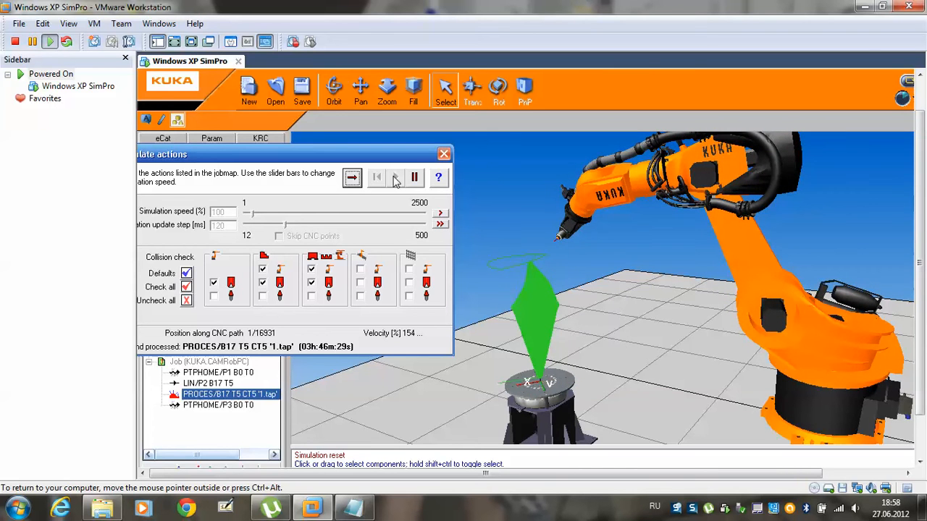
Step: Speed the simulation up to 2000 % with a 500 ms update step, then stop it and leave the simulation
click(439, 224)
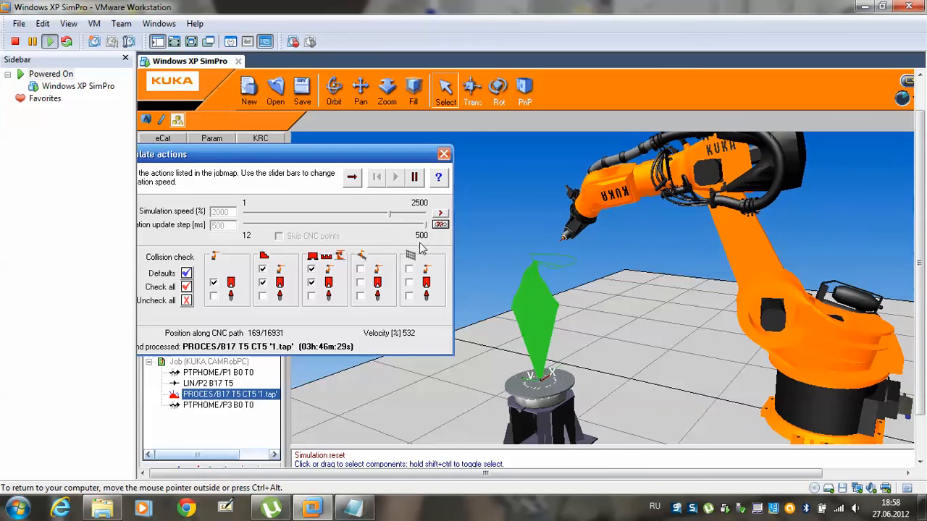
drag(585, 8, 590, 64)
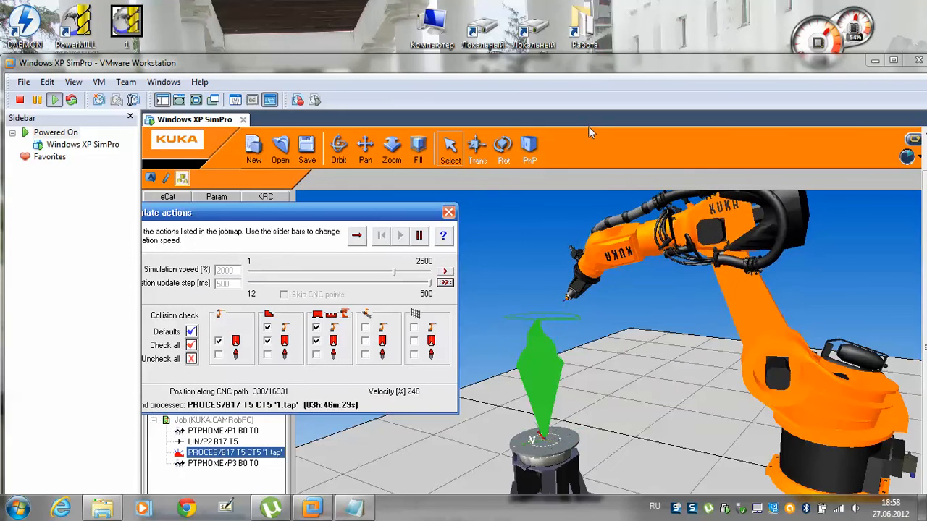
click(893, 61)
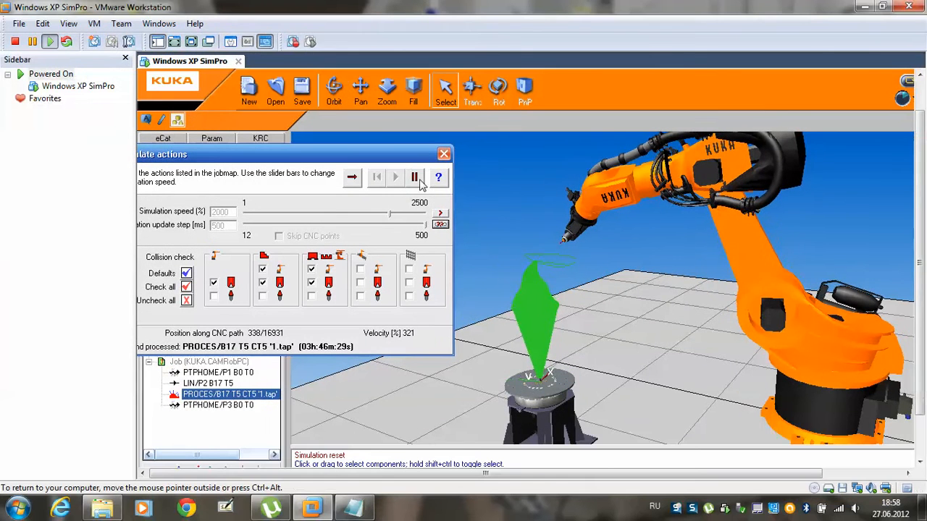
click(414, 177)
click(444, 155)
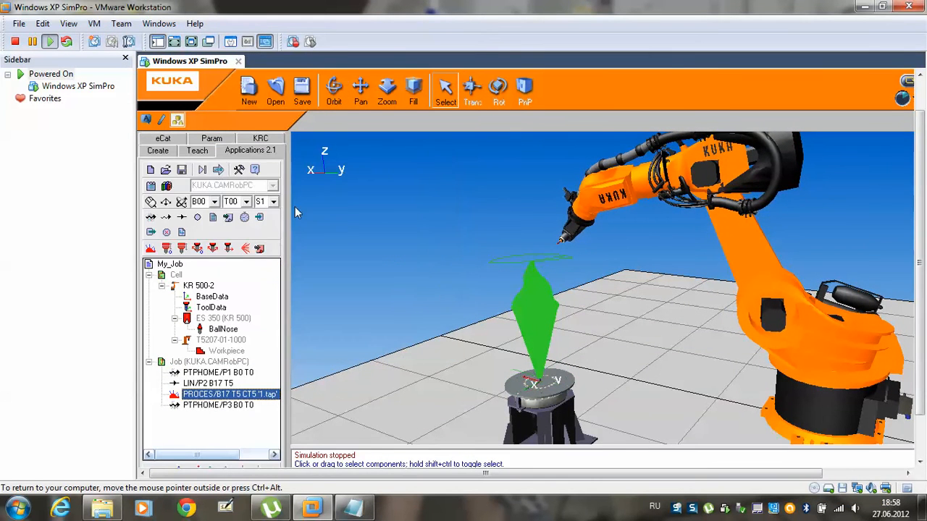
Step: Export the job with forced KRL output, E3POS data type and C_DIS approximation, and set the transfer destination to C:\2012-06-27 My Project\
click(217, 171)
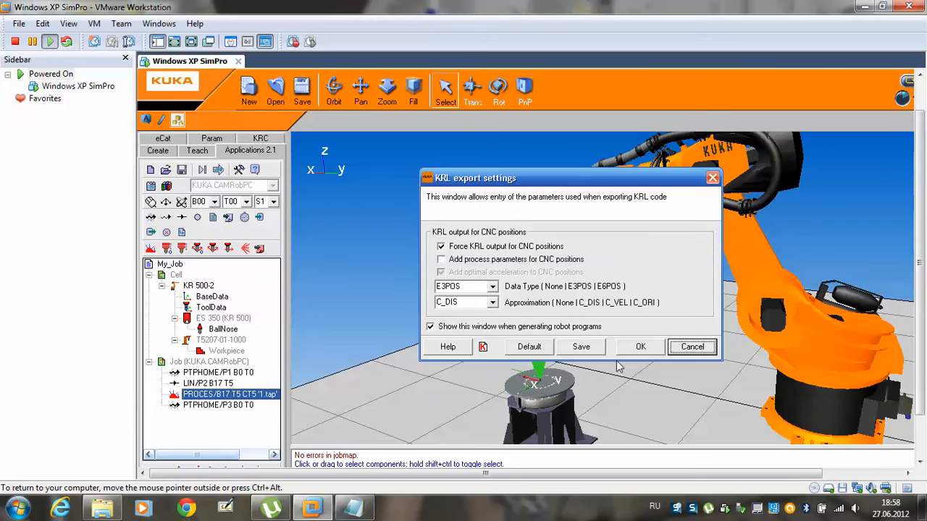
click(640, 347)
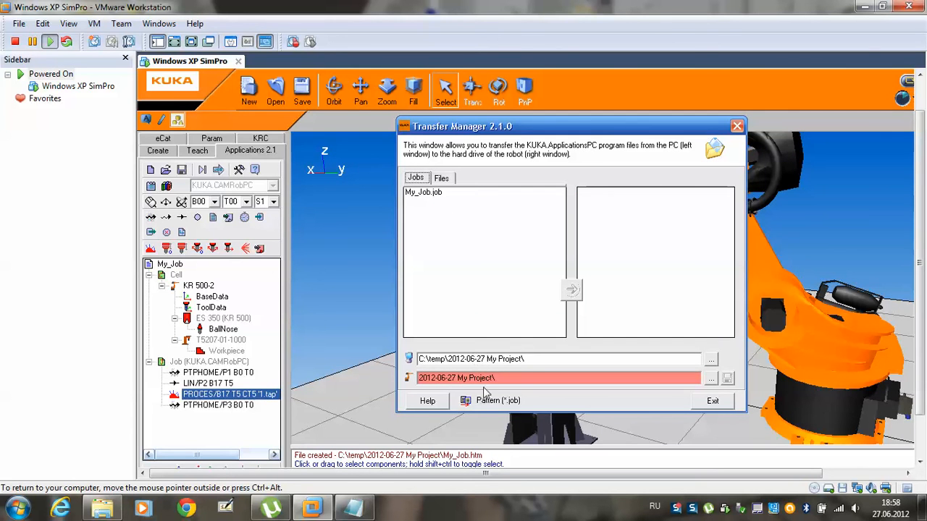
click(424, 195)
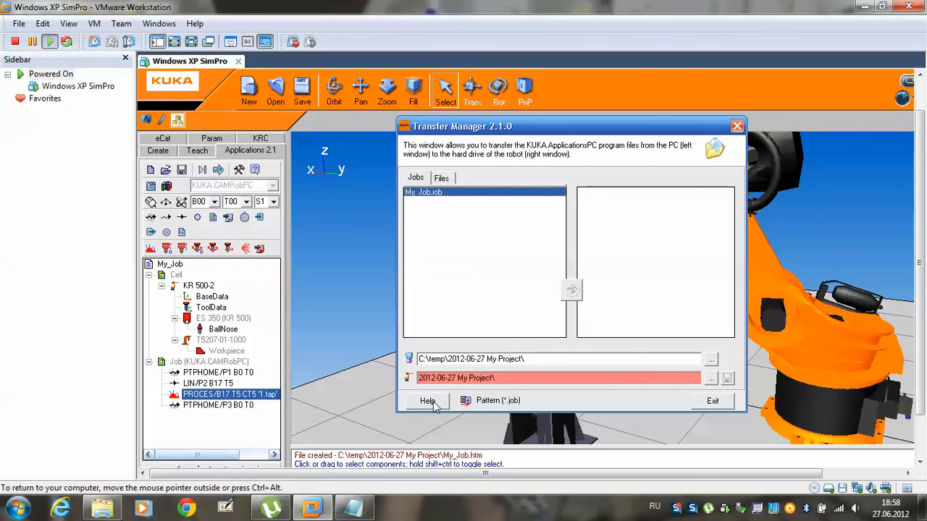
drag(544, 21, 499, 69)
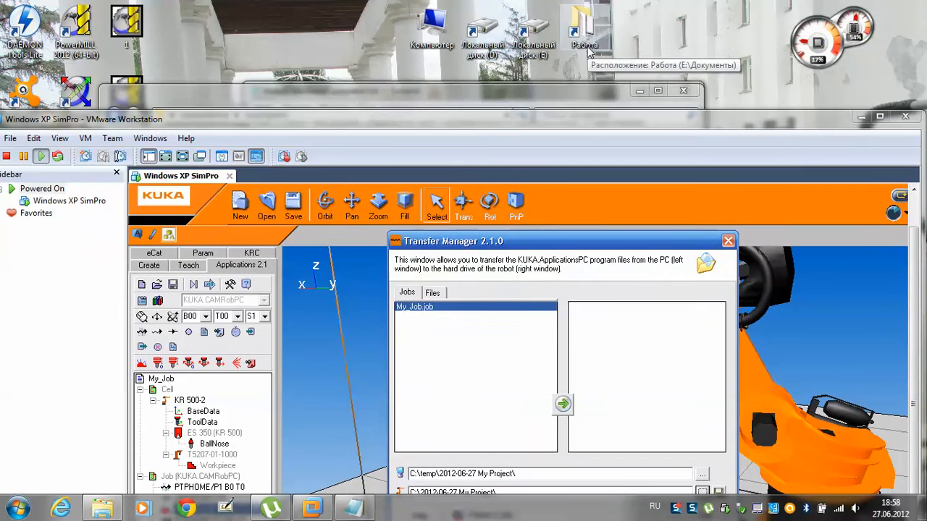
click(880, 116)
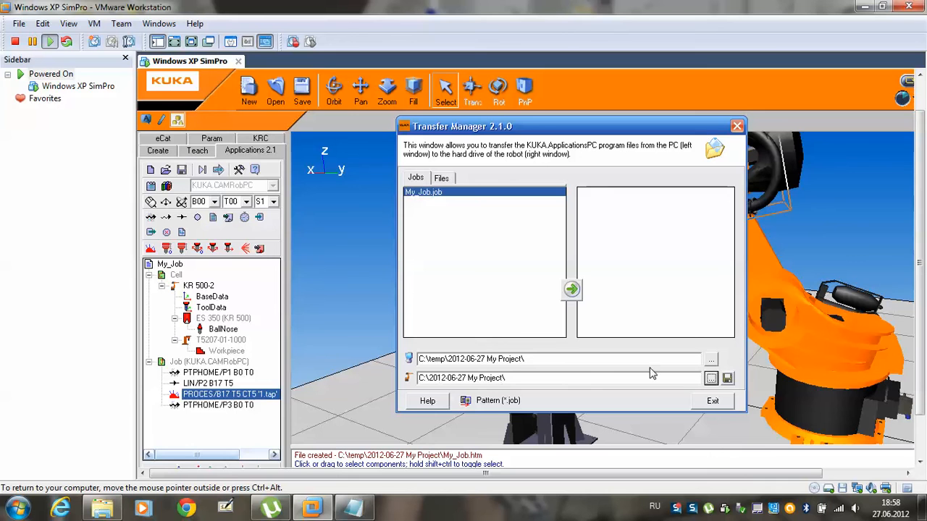
Step: Transfer My_Job.dat and My_Job.src to C:\2012-06-27 My Project\ and close the Transfer Manager
click(442, 179)
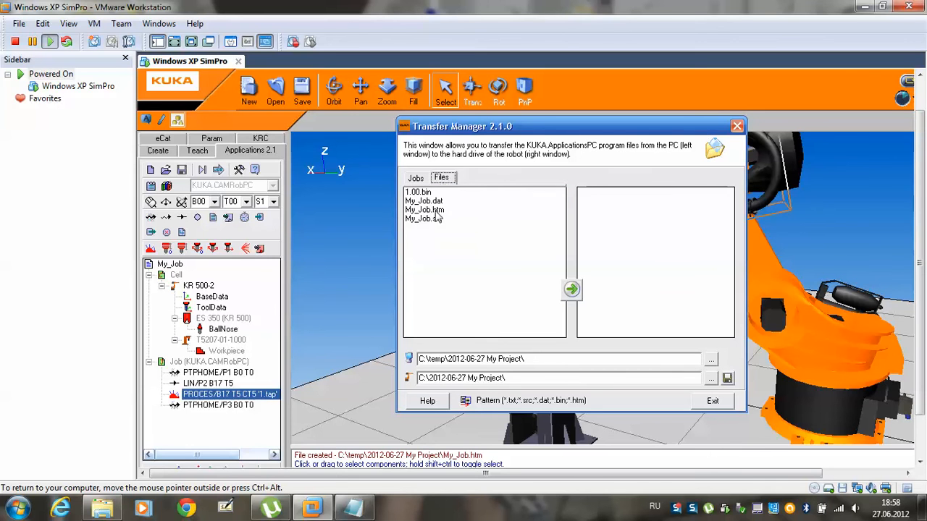
click(434, 203)
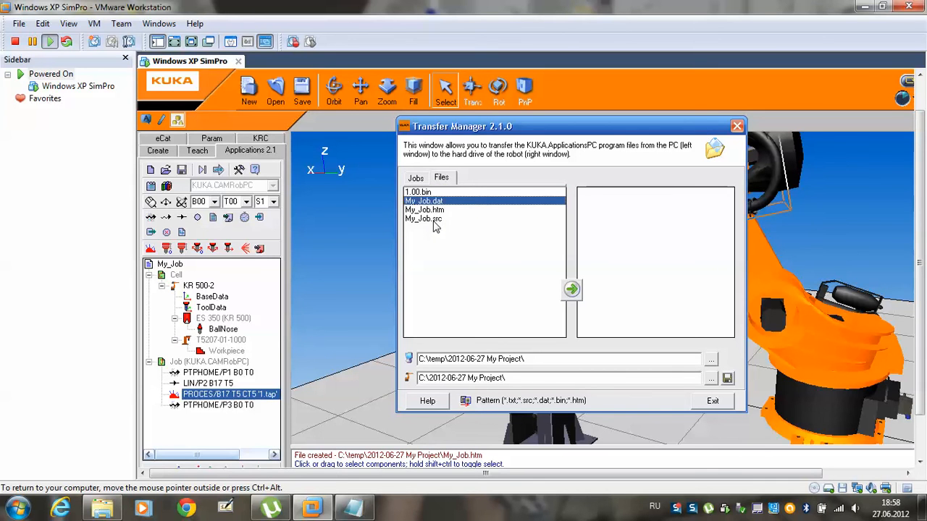
ctrl+click(433, 219)
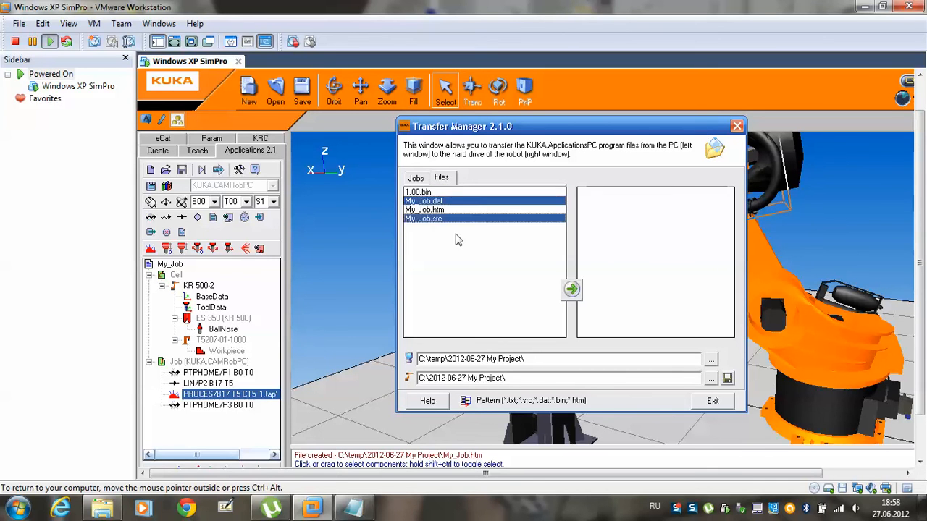
click(572, 290)
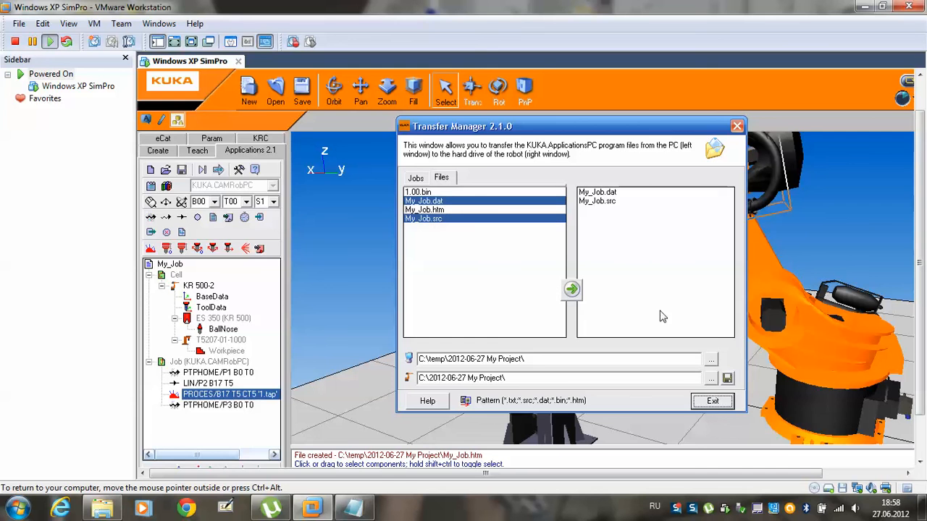
click(727, 378)
click(715, 402)
Step: Minimize the simulation window to reach the virtual machine's desktop
drag(919, 167, 912, 129)
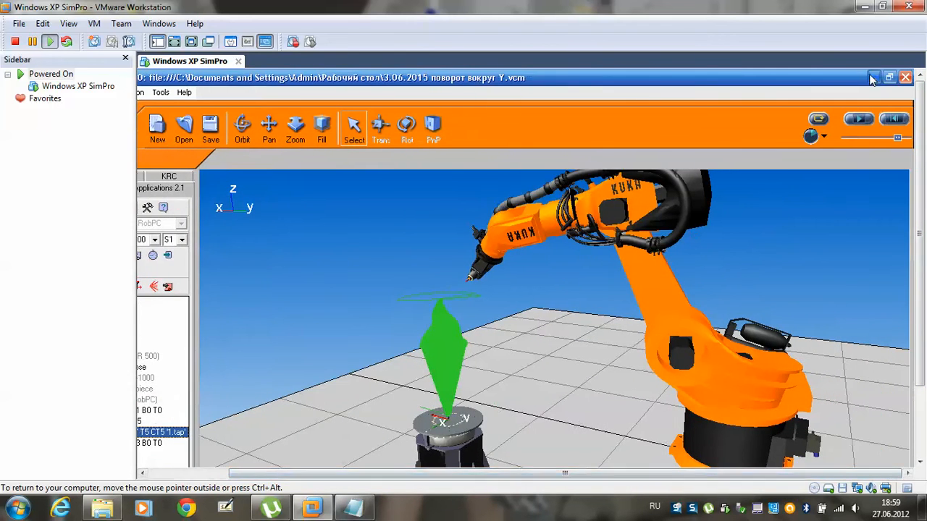
click(873, 77)
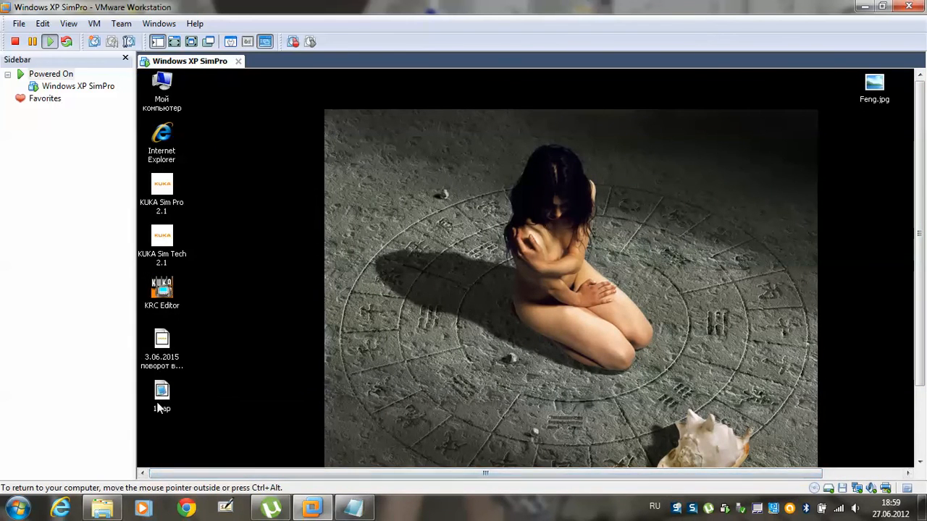
Step: Return to KUKA Sim Pro, export My_Job again overwriting all existing files, and save the transfer destination C:\2012-06-27 My Project\
mouse_move(920, 248)
mouse_down()
mouse_move(926, 359)
mouse_move(920, 250)
mouse_up()
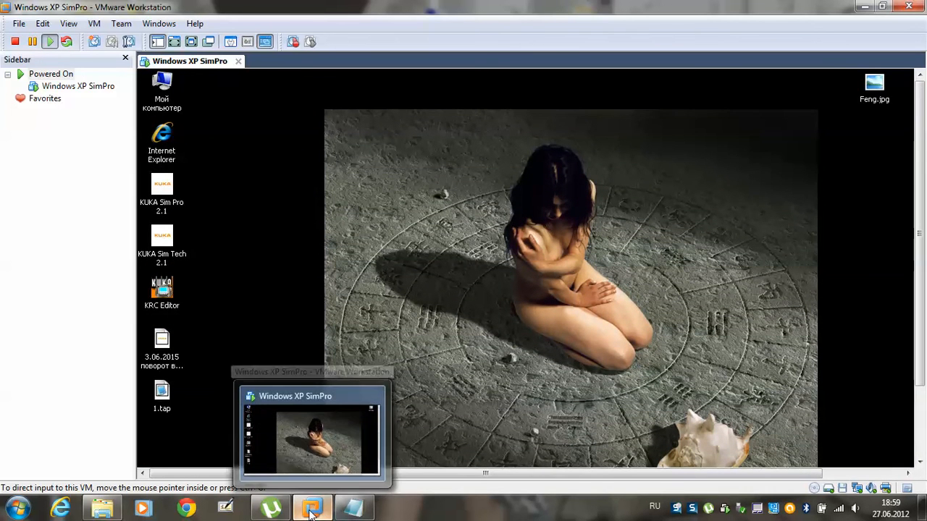
drag(925, 214, 924, 326)
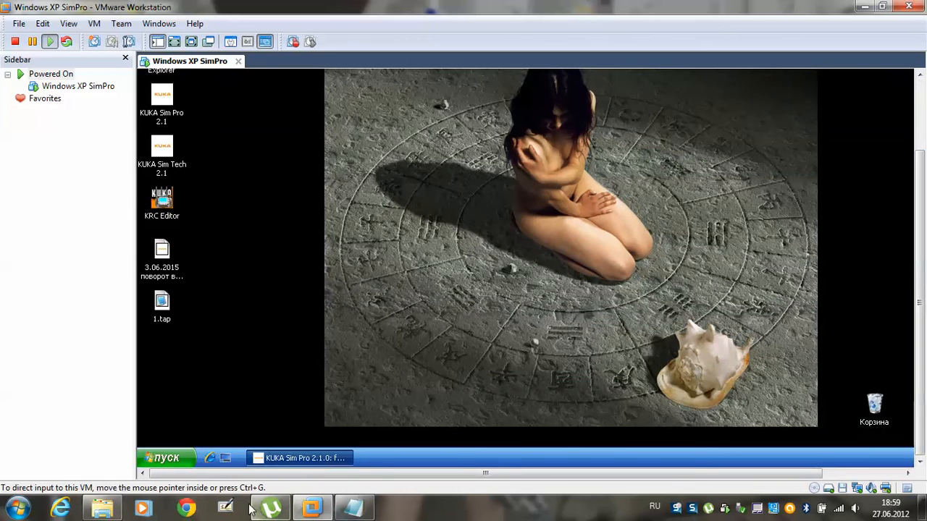
click(318, 462)
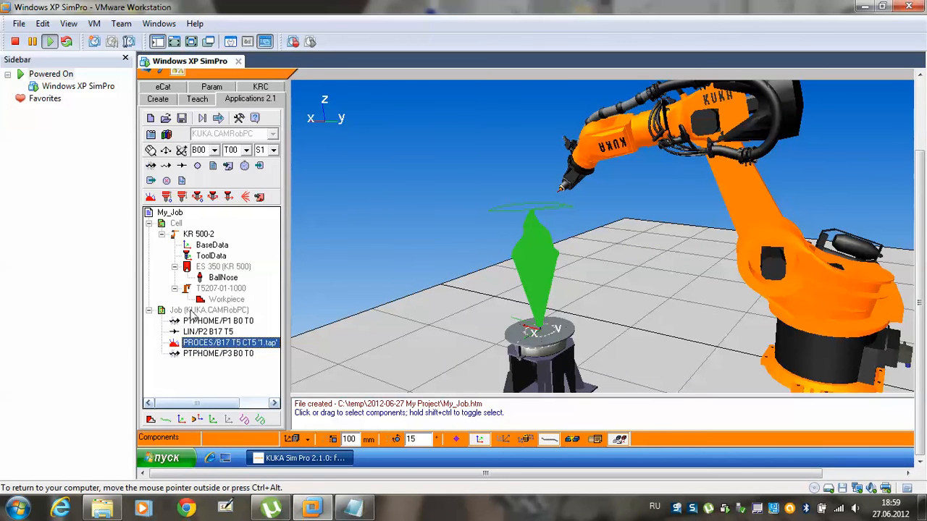
click(225, 124)
click(638, 297)
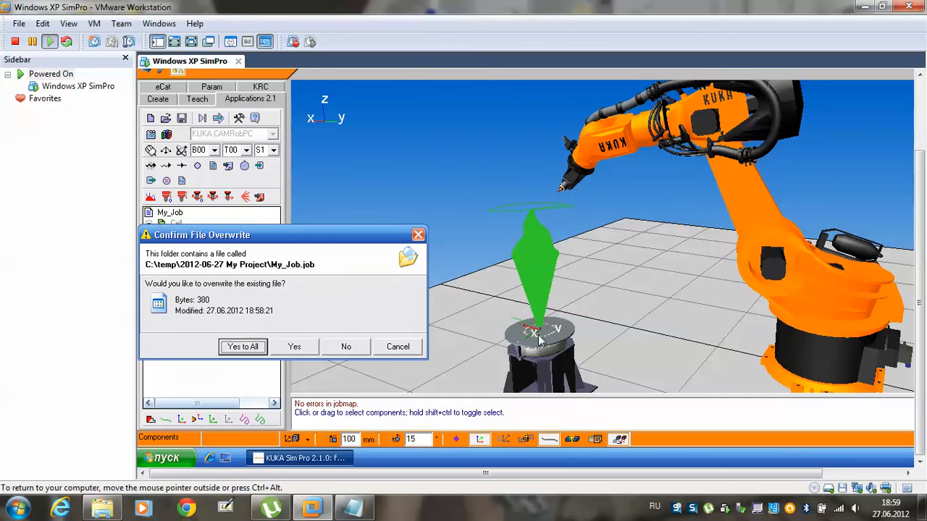
click(243, 347)
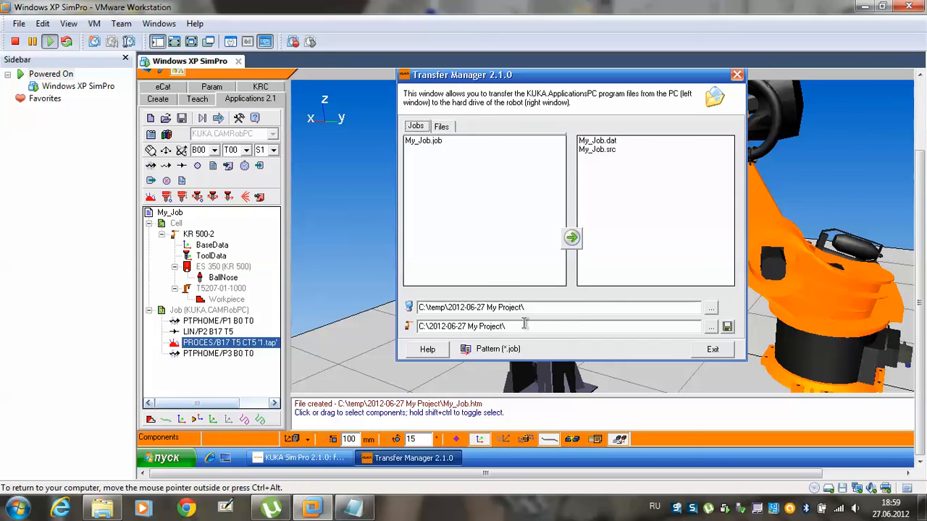
click(727, 327)
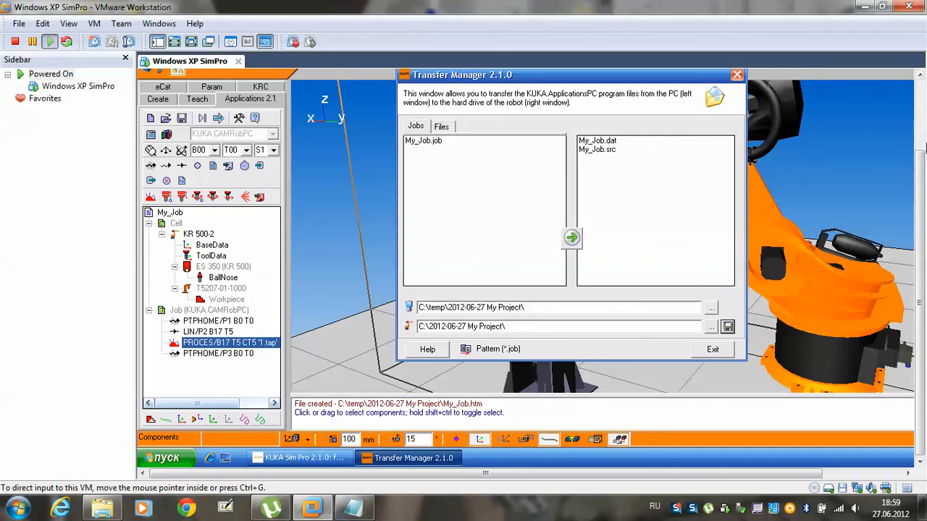
Step: Minimize the KUKA Sim Pro window and close the Transfer Manager
click(907, 133)
drag(920, 171, 917, 90)
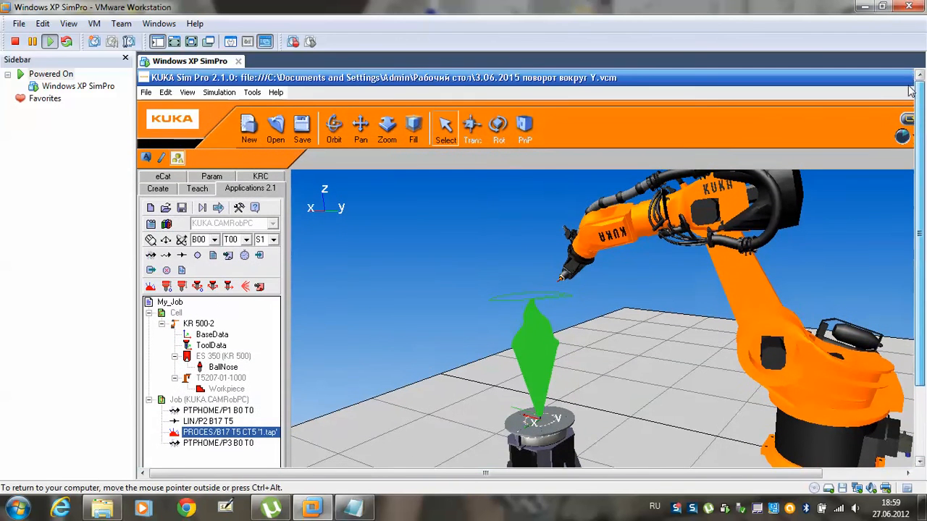
drag(454, 475, 550, 472)
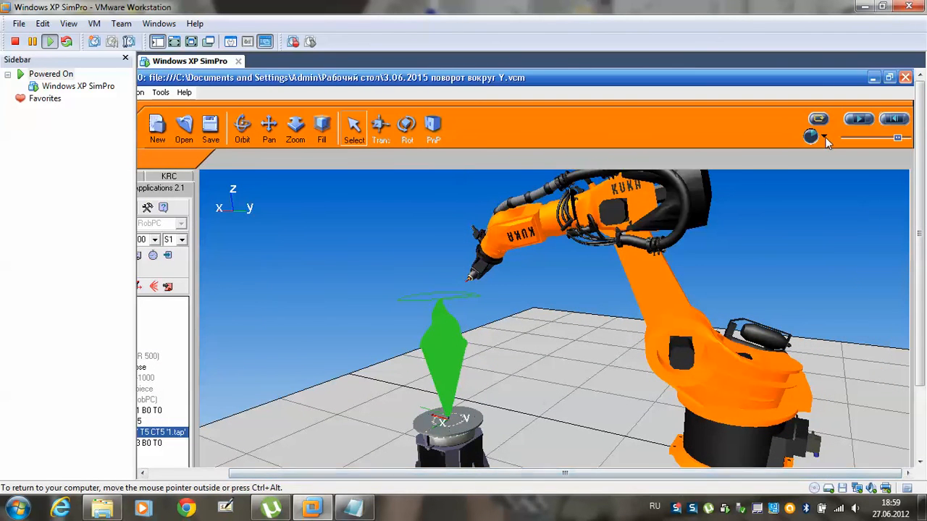
click(874, 78)
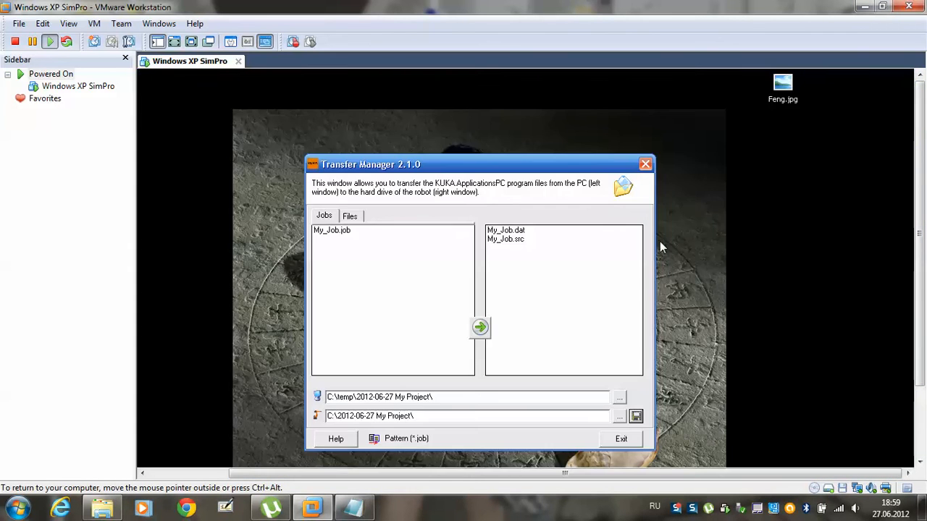
click(645, 164)
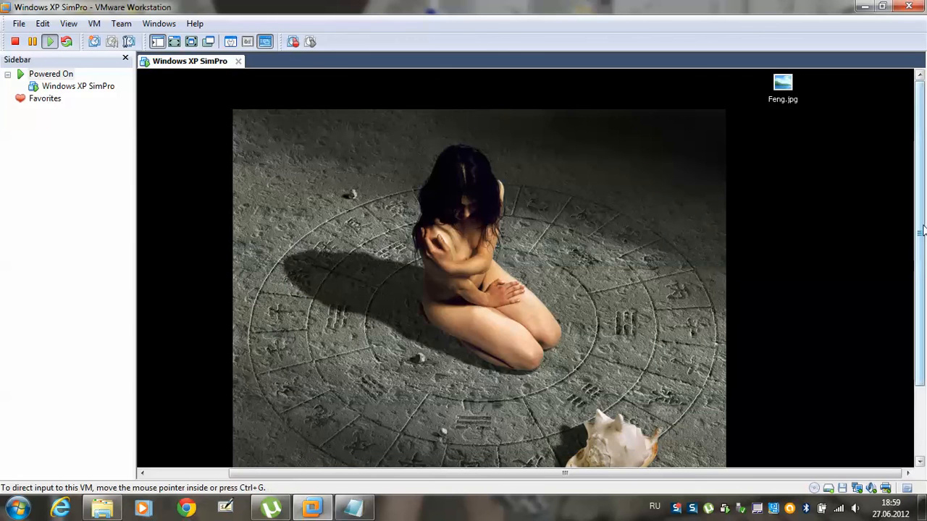
Step: Refresh the virtual machine's desktop and browse to the folder C:\2012-06-27 My Project
drag(921, 231, 922, 304)
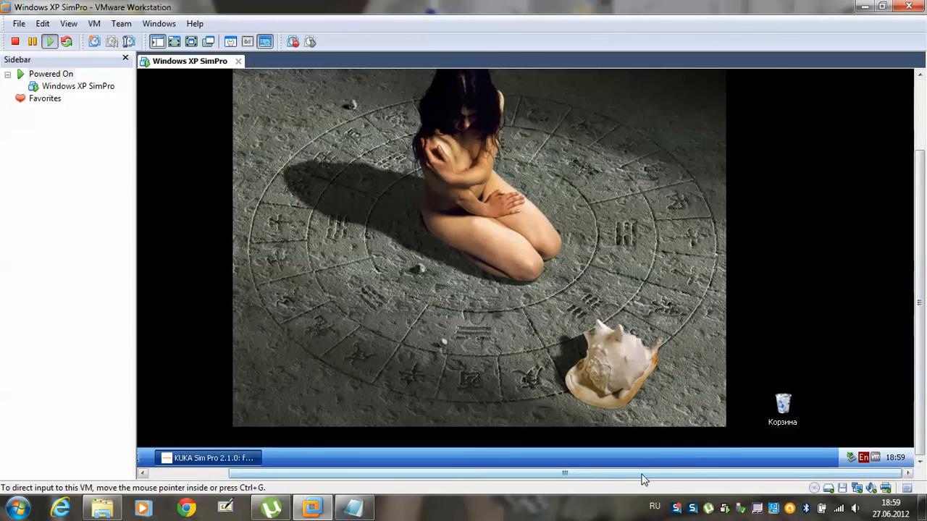
drag(641, 475, 518, 491)
drag(921, 362, 902, 263)
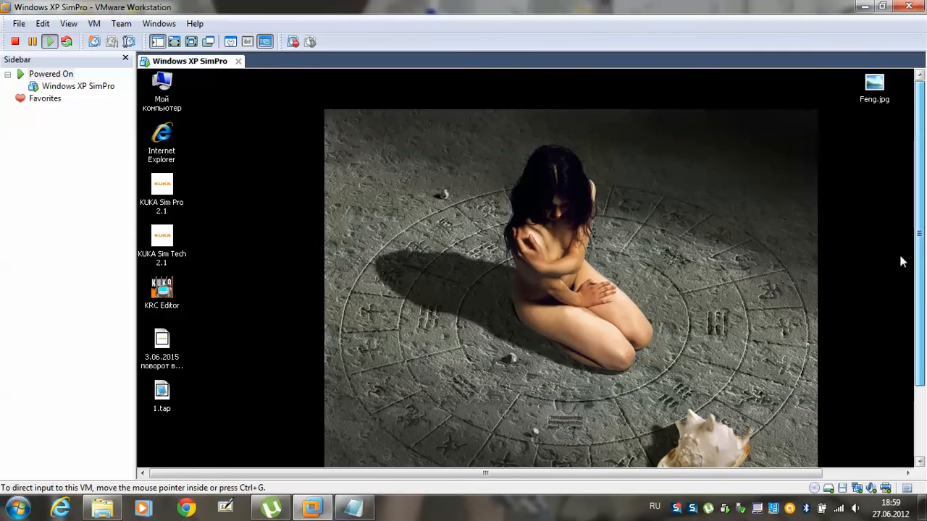
right_click(293, 186)
click(317, 204)
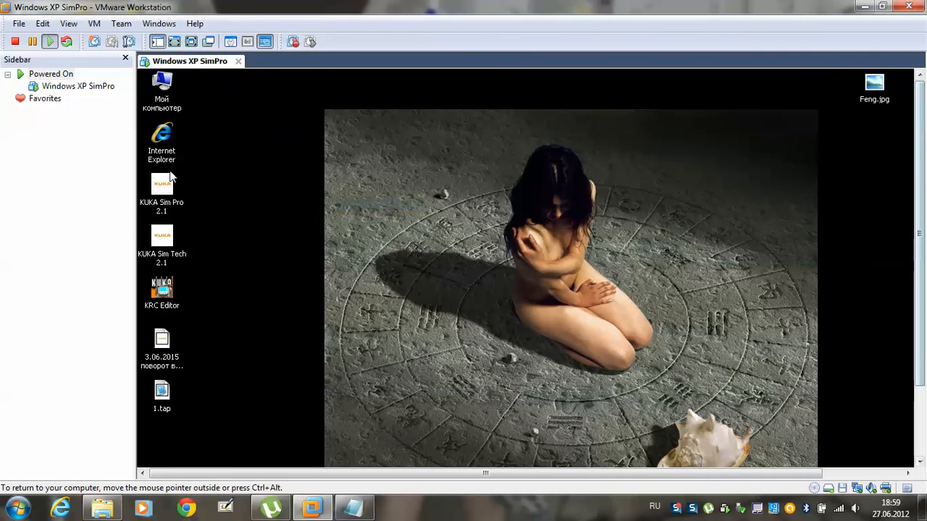
double_click(163, 85)
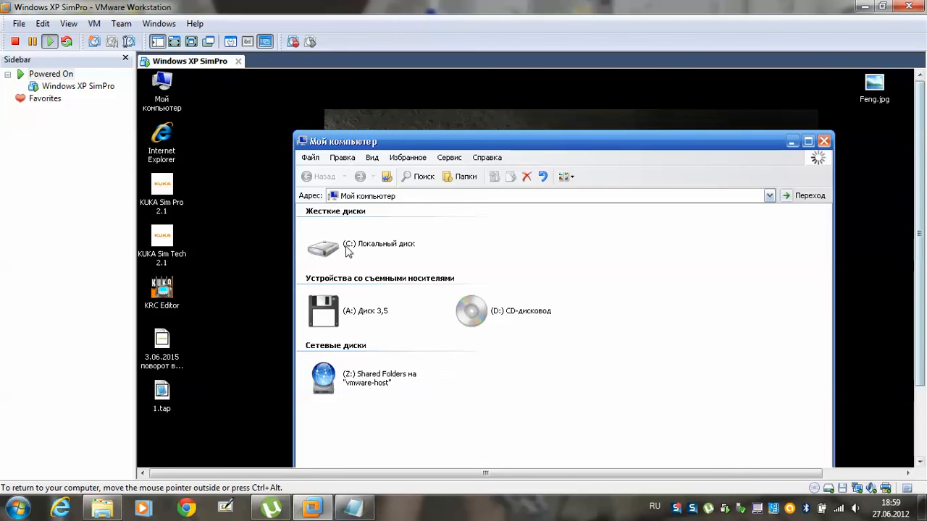
drag(678, 6, 662, 137)
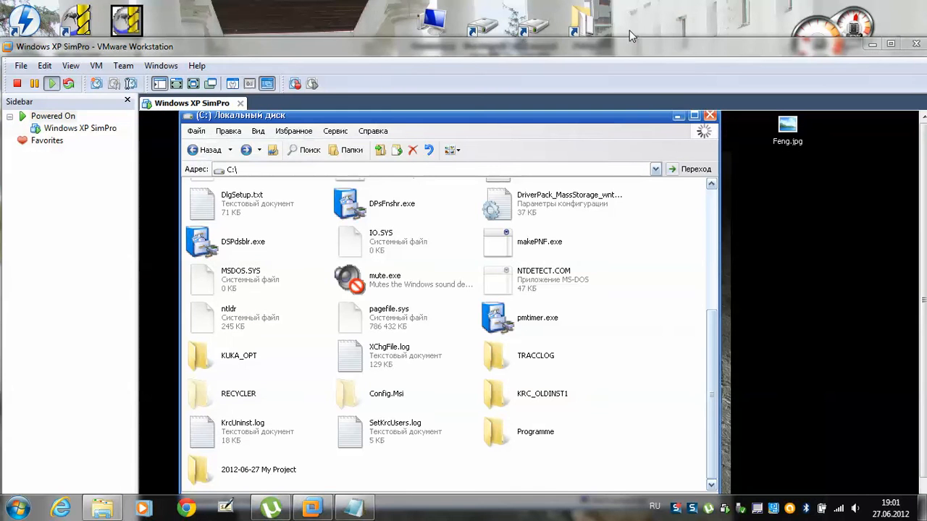
click(890, 45)
click(220, 430)
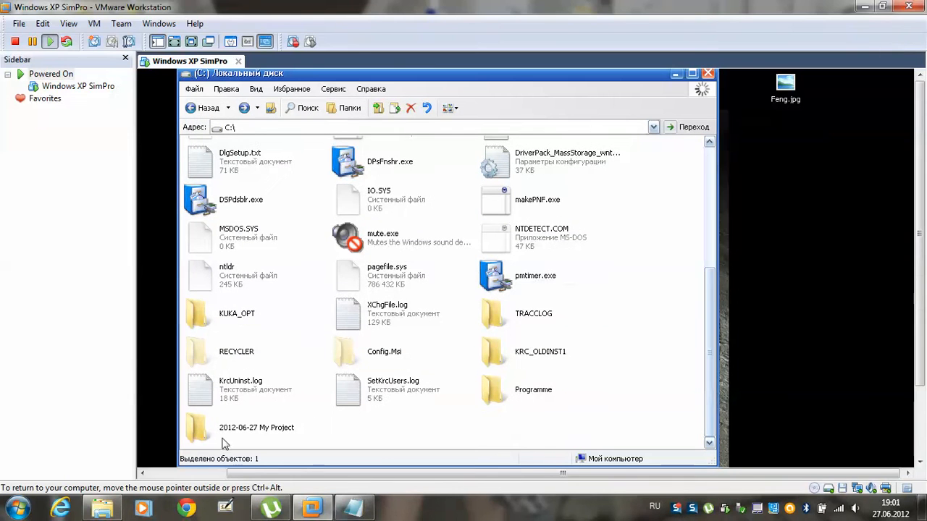
double_click(213, 433)
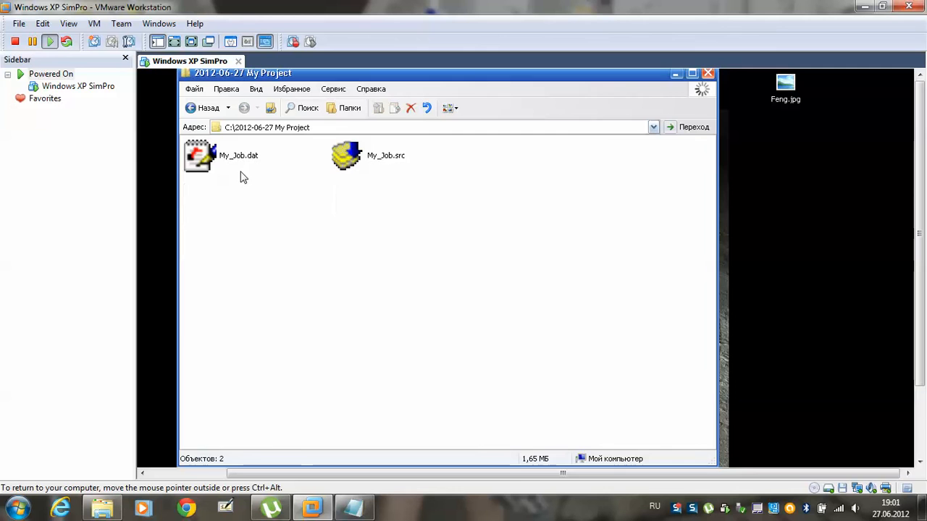
Step: Open My_Job.src in KRC Editor, look over the program header, and restore the editor window from its maximized size
drag(357, 167, 356, 160)
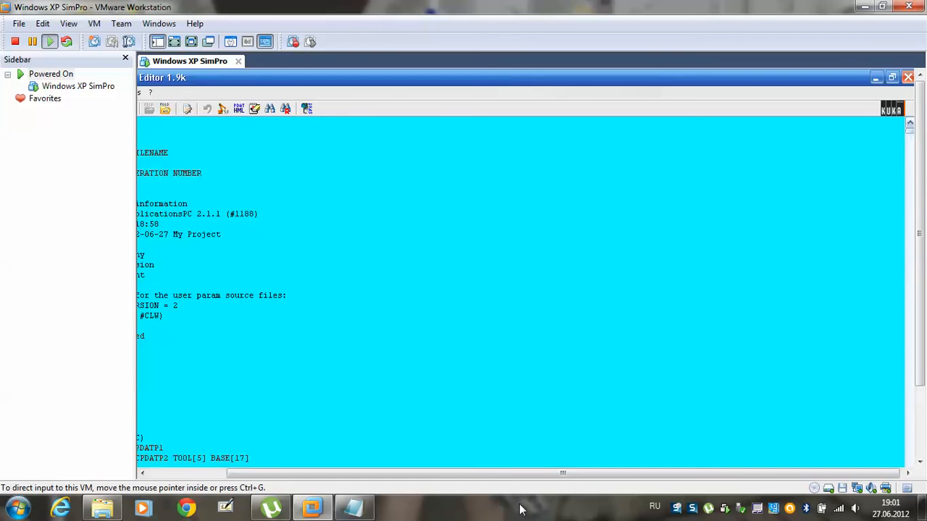
drag(447, 480, 376, 478)
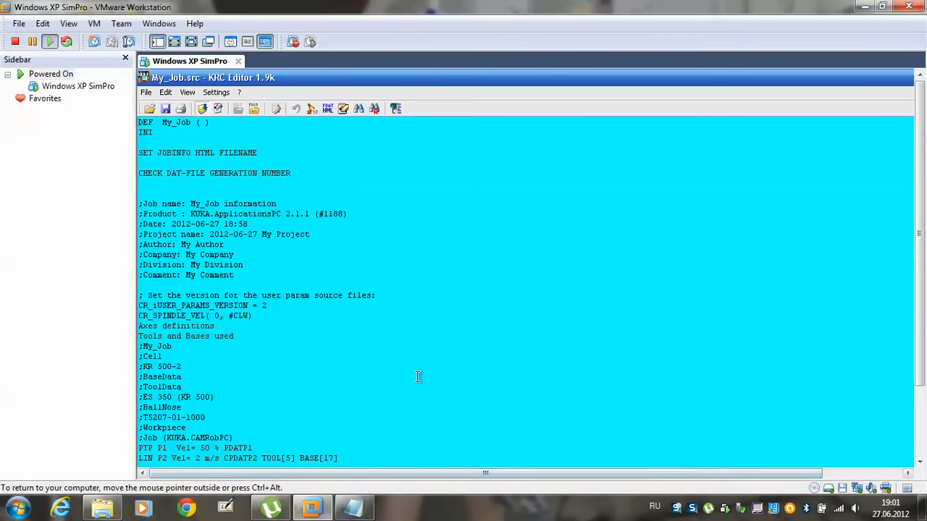
drag(923, 221, 912, 239)
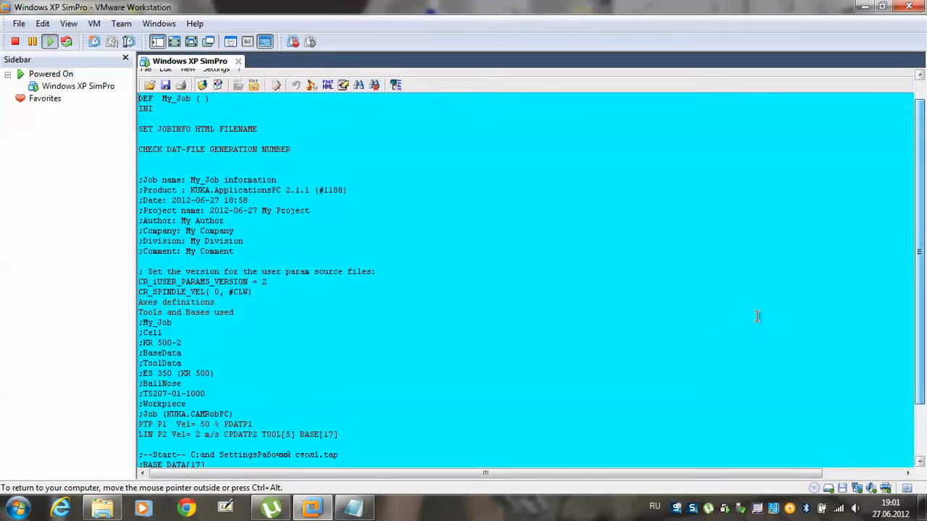
drag(701, 473, 923, 298)
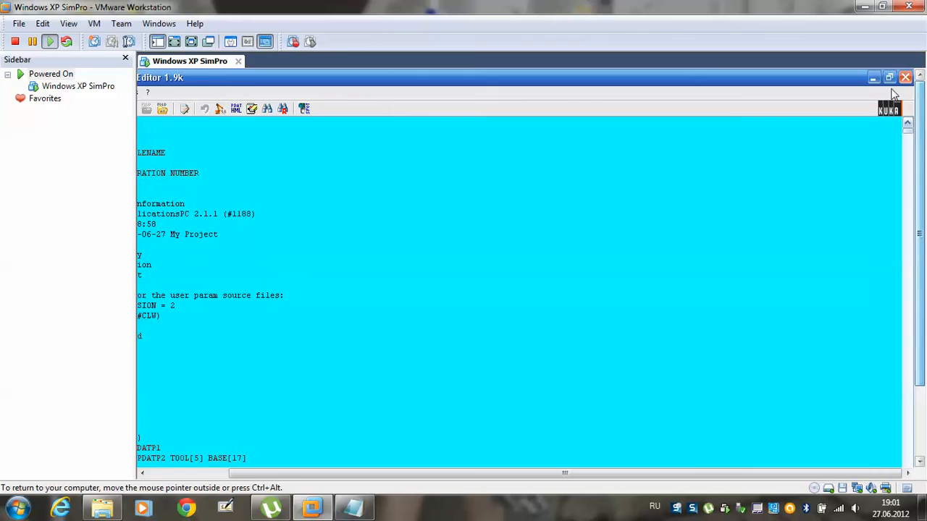
click(891, 78)
click(835, 182)
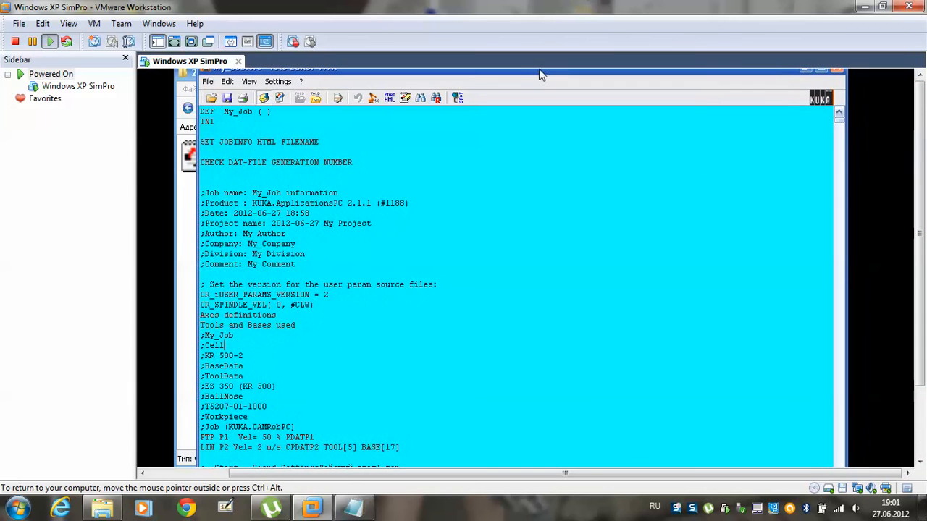
Step: Examine the LIN motion lines down to the end of My_Job.src, and restore the VMware window to reach the host desktop
drag(836, 119, 869, 456)
drag(923, 246, 922, 320)
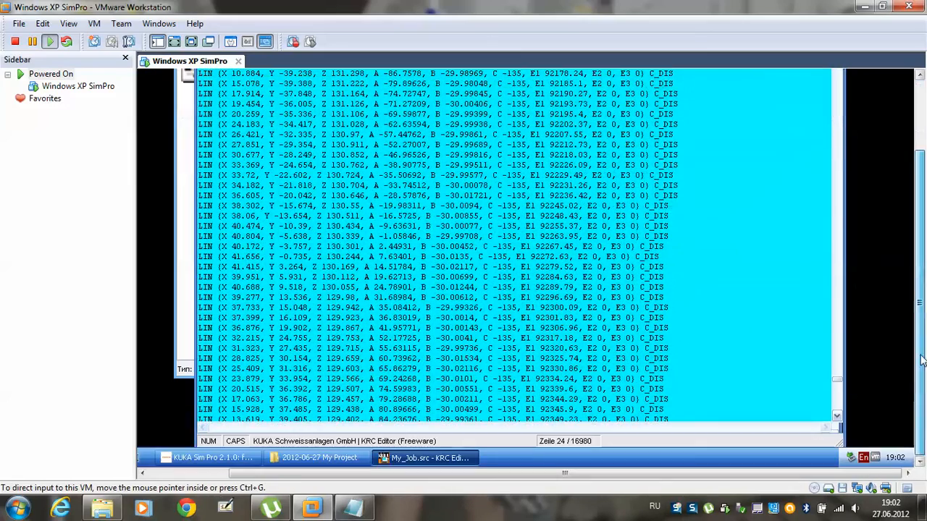
drag(838, 385, 839, 411)
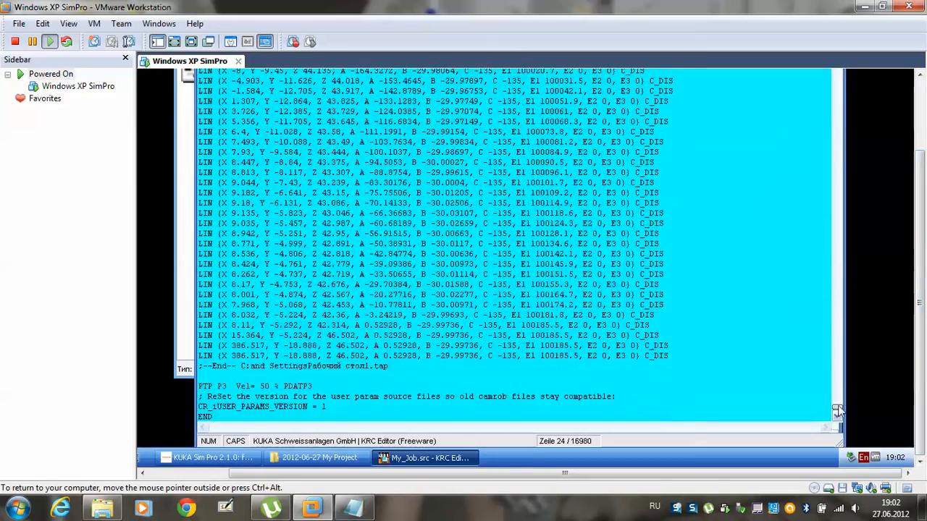
click(462, 367)
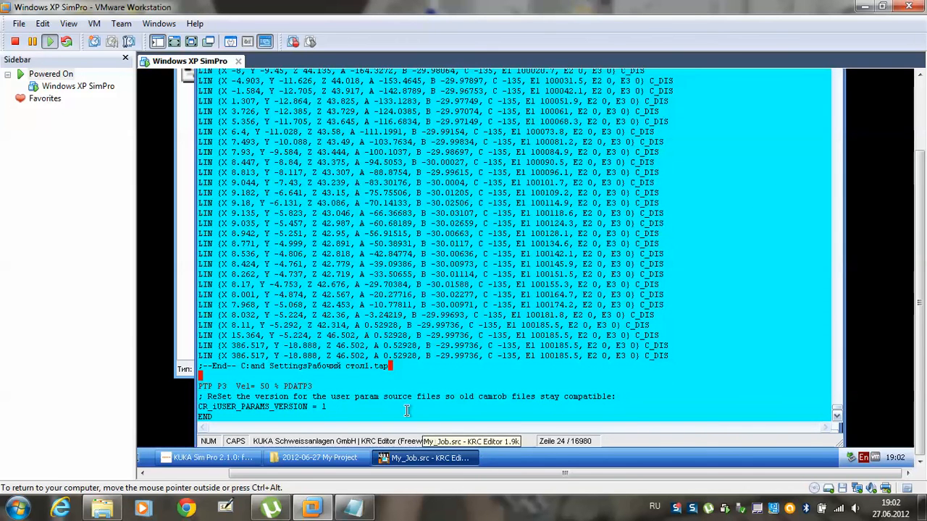
double_click(825, 5)
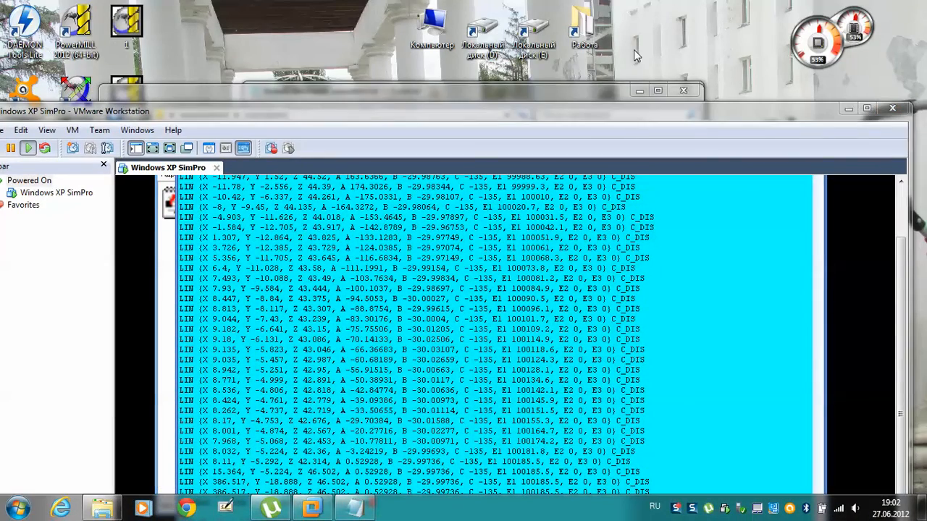